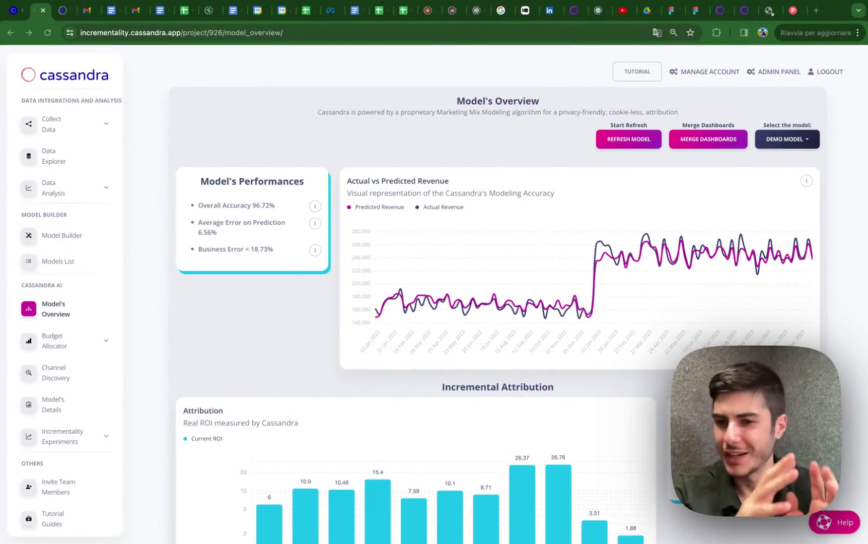
- Scroll down the demo model's Model's Overview dashboard to its performance figures
scroll(606, 392, down, 2)
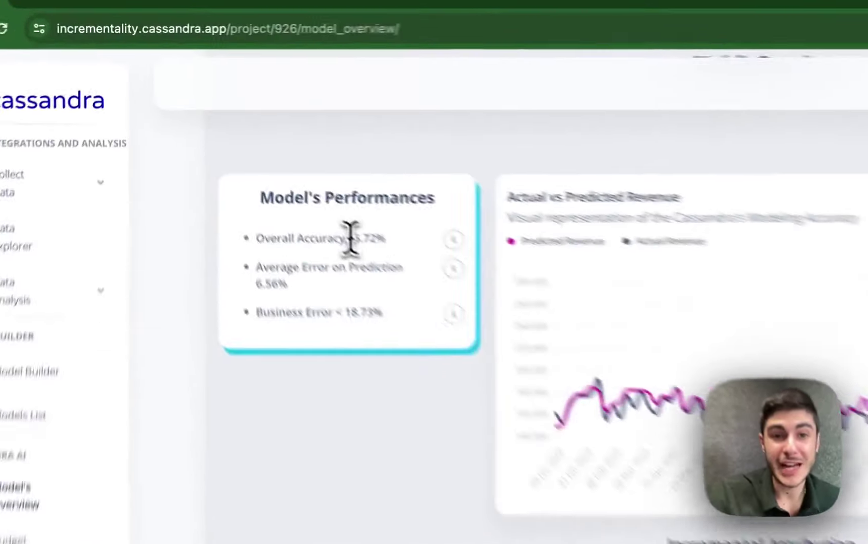
- Highlight the 96.72% overall accuracy and 6.56% prediction error, then scroll to the Incremental Attribution chart
drag(250, 156, 293, 160)
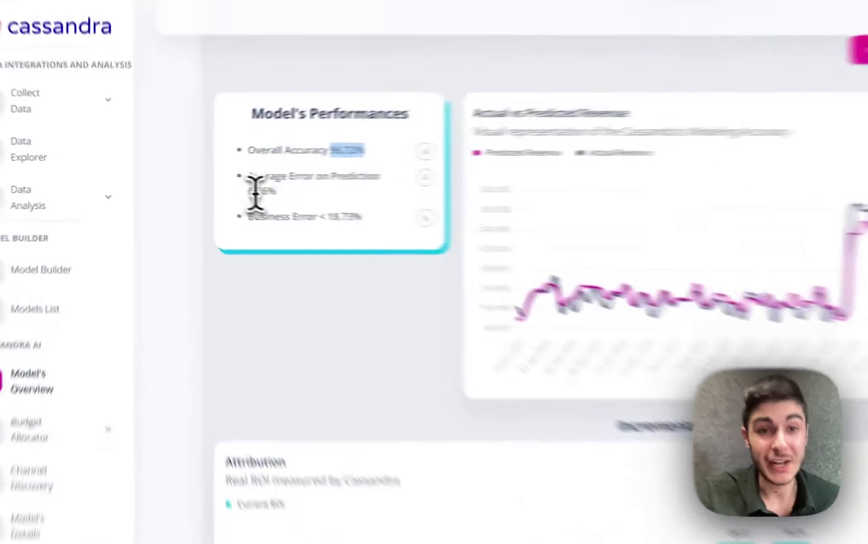
drag(202, 184, 217, 183)
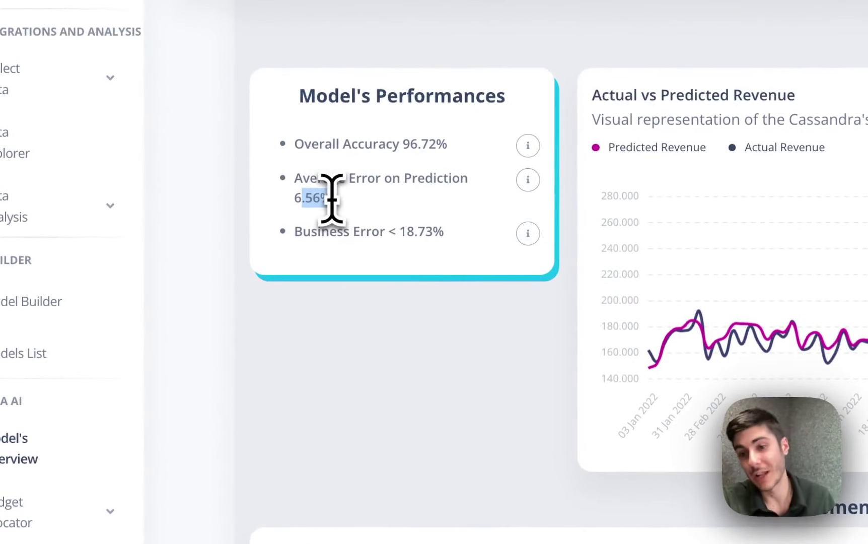
click(296, 194)
scroll(572, 351, down, 2)
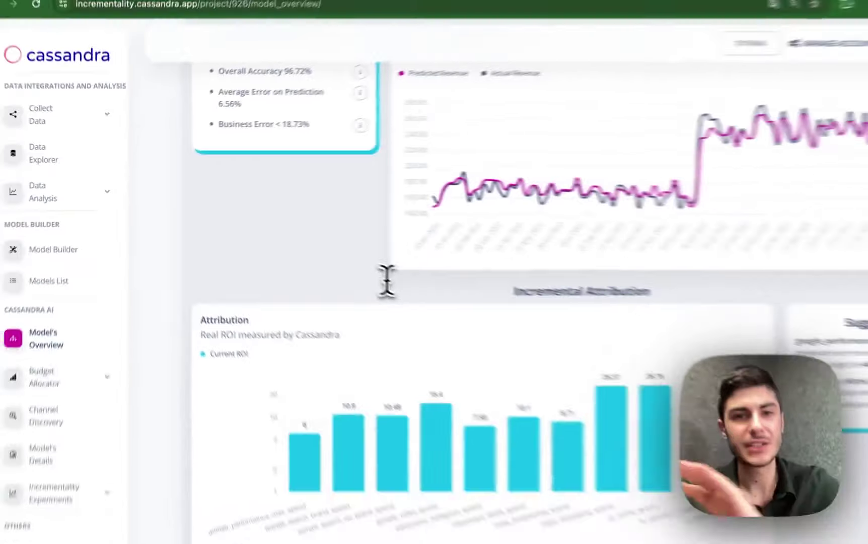
scroll(337, 260, up, 1)
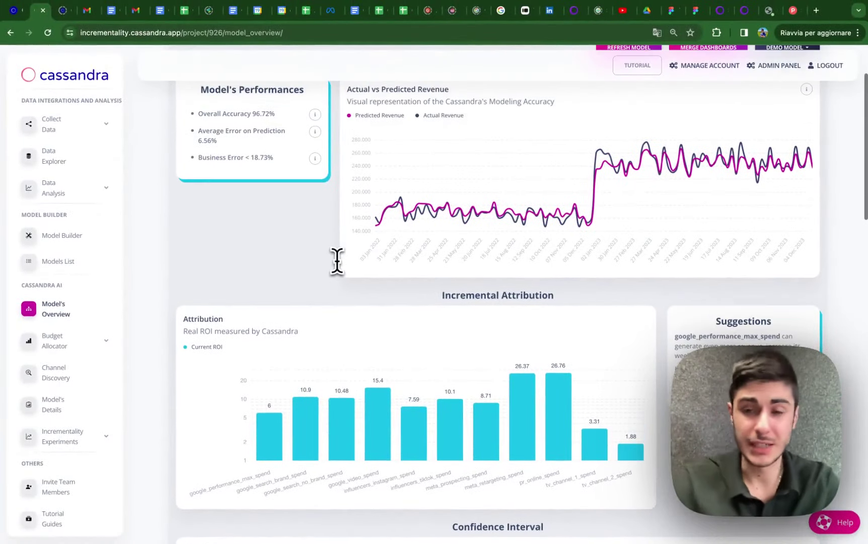
scroll(337, 261, down, 5)
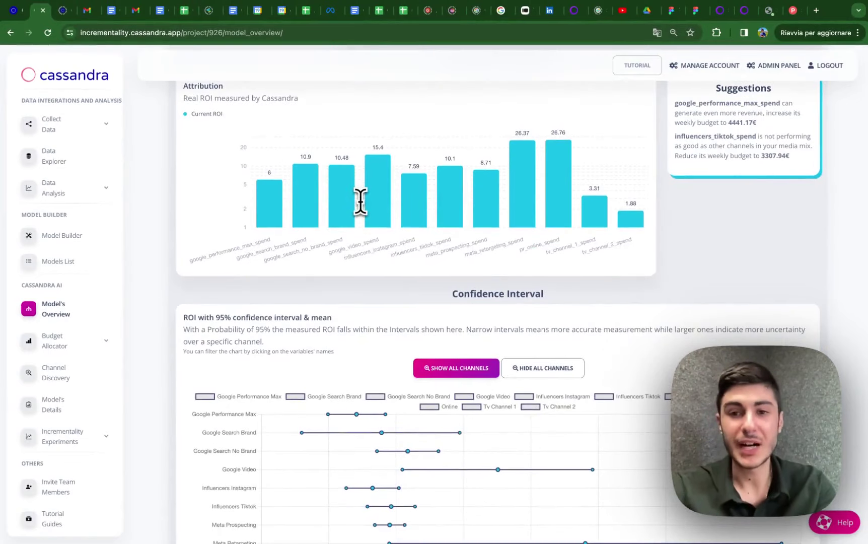
- Scroll past the attribution ROI bars down to the 95% confidence interval ROI chart
scroll(361, 202, up, 1)
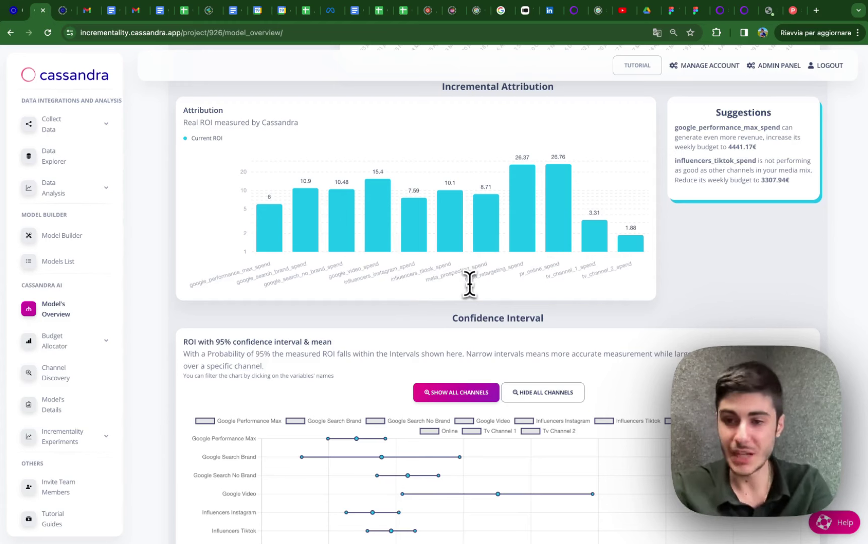
scroll(476, 327, down, 1)
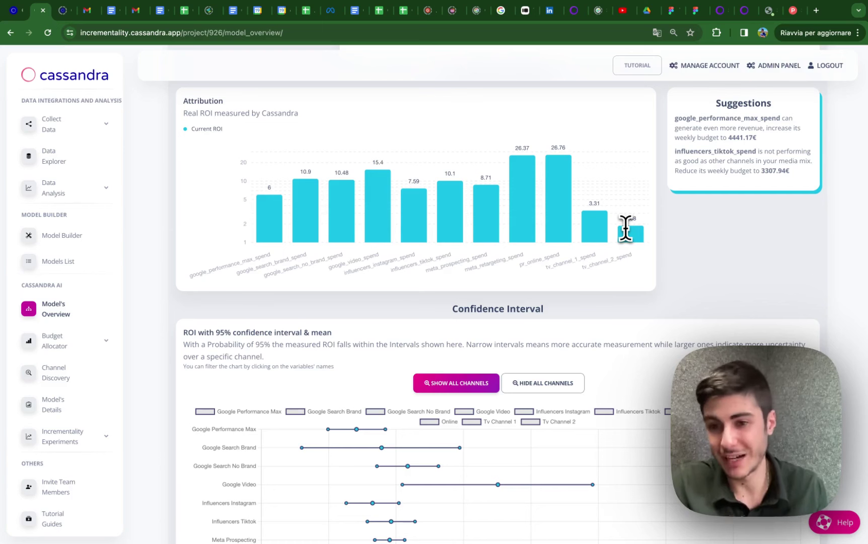
scroll(625, 229, down, 8)
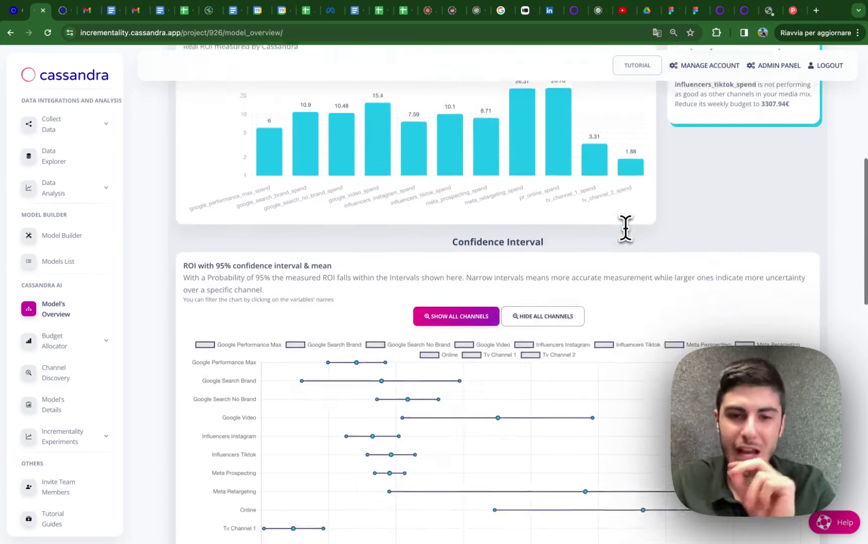
scroll(616, 228, down, 2)
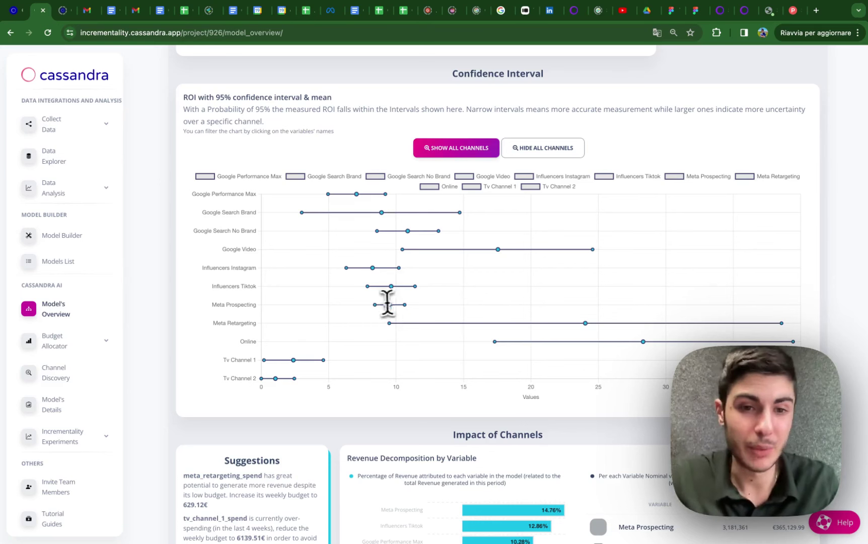
- Read the Meta Prospecting and Meta Retargeting ROI bounds, then scroll to Impact of Channels
mouse_move(374, 305)
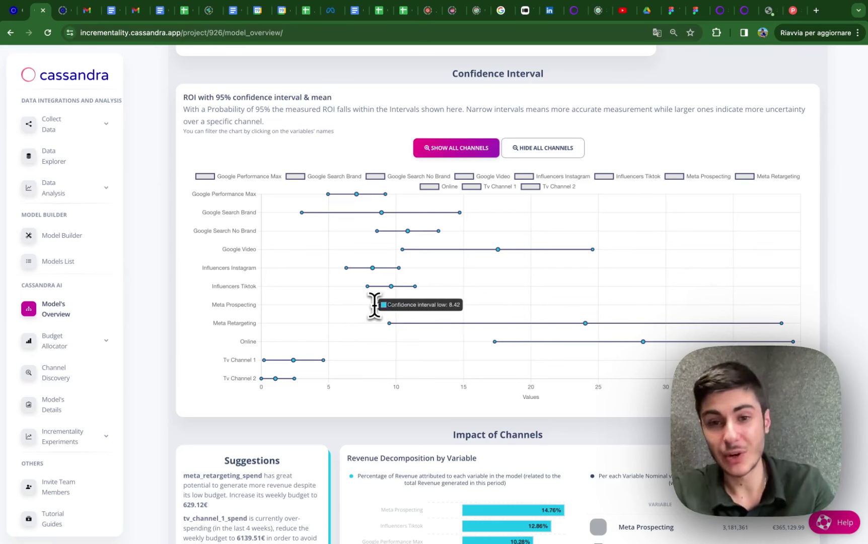
mouse_move(406, 305)
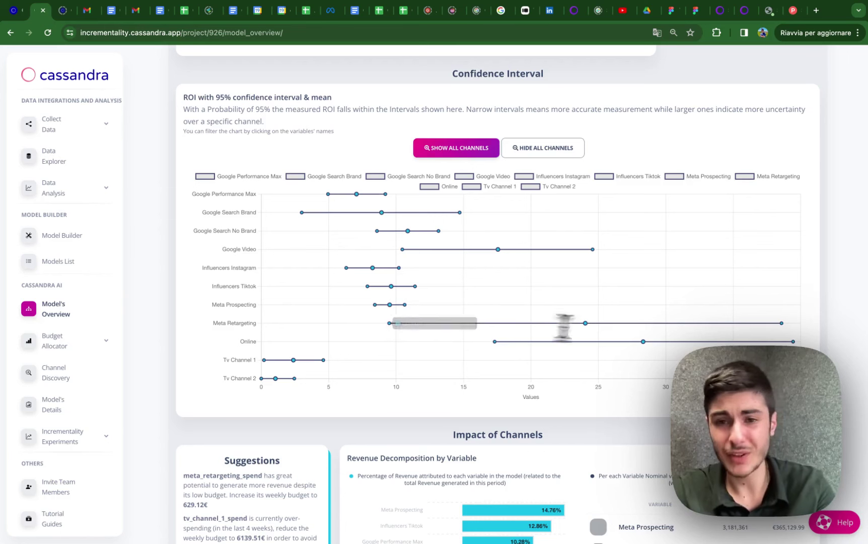
mouse_move(392, 324)
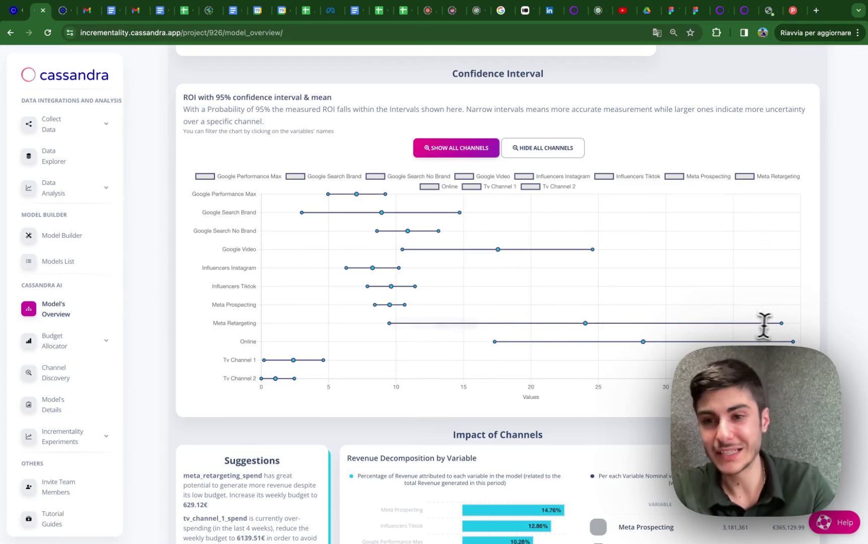
mouse_move(782, 323)
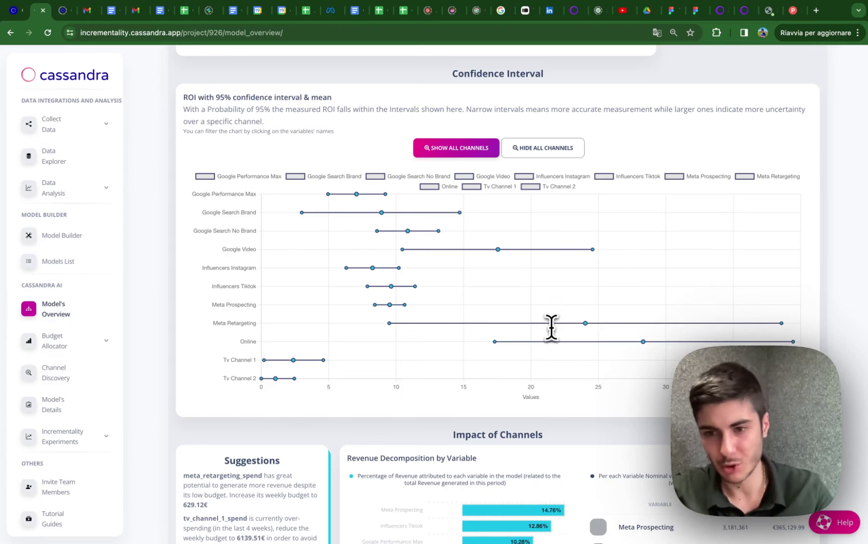
scroll(552, 328, down, 1)
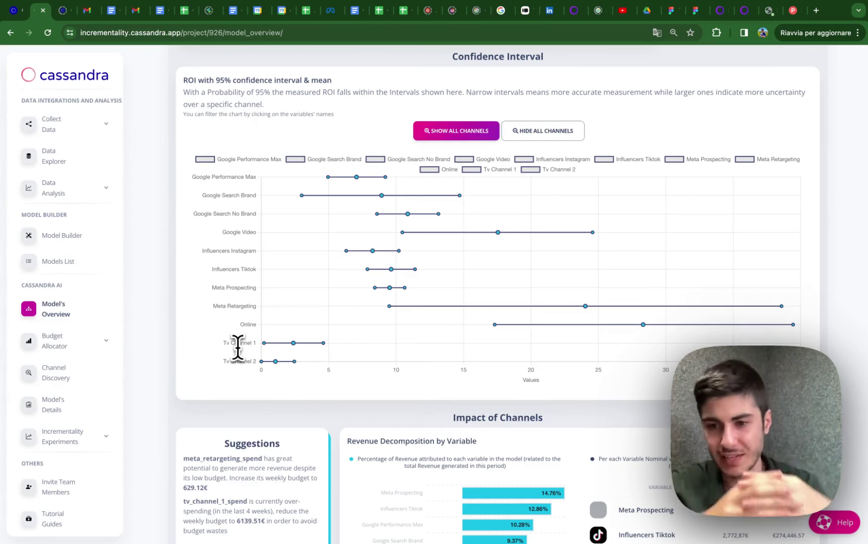
scroll(238, 348, down, 6)
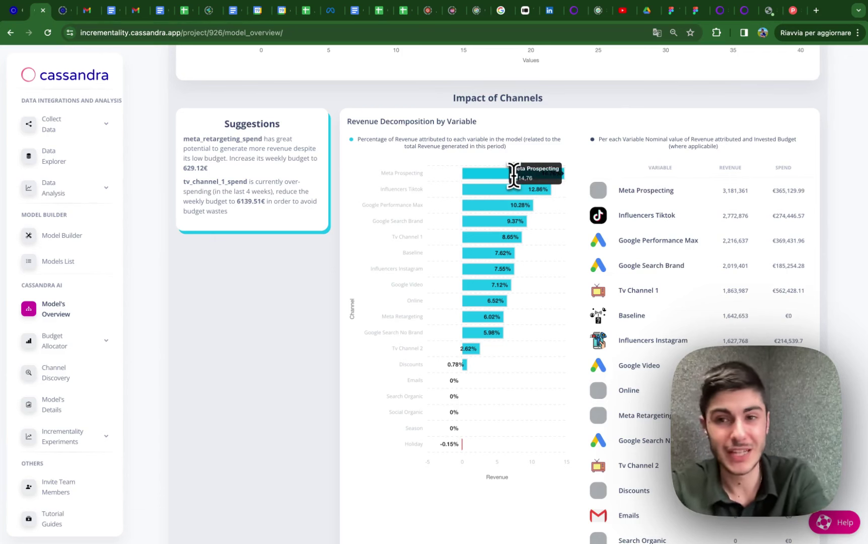
- Highlight Meta Prospecting's 3,181,361 revenue and €365,129.99 spend, then scroll down to Seasonality
drag(723, 190, 755, 199)
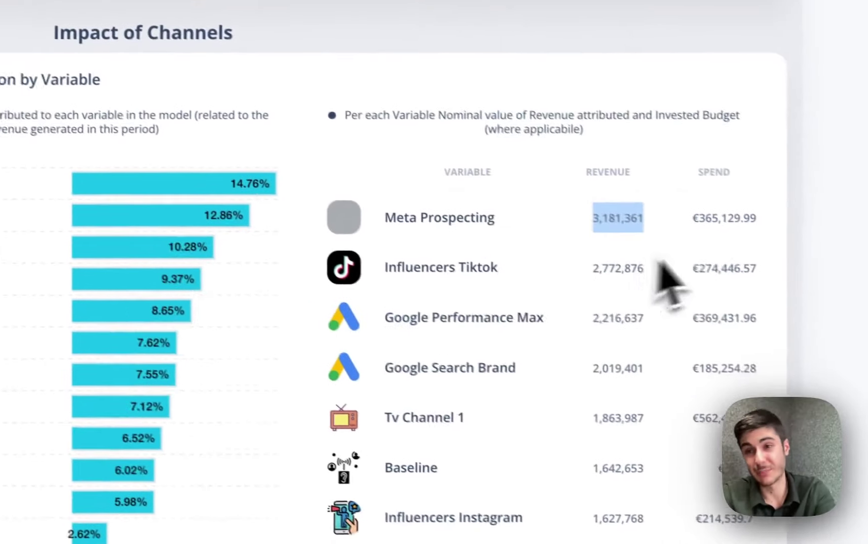
drag(699, 217, 758, 224)
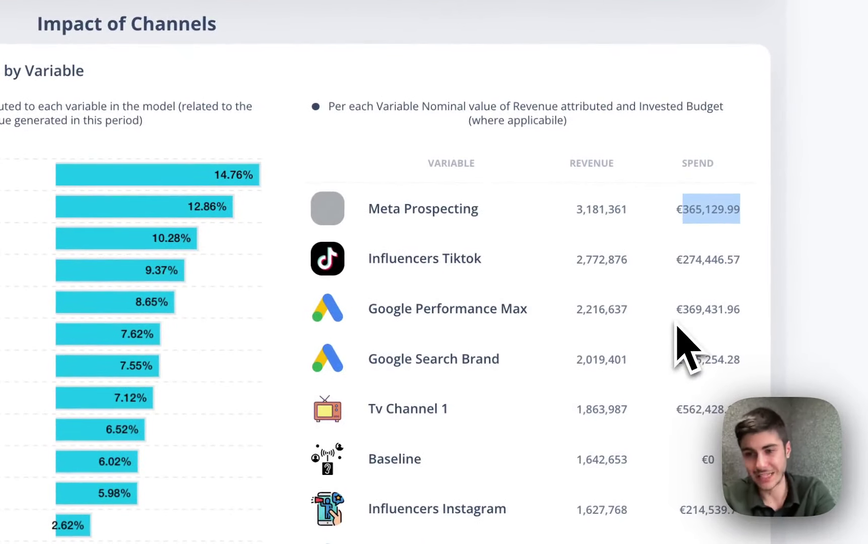
scroll(686, 348, down, 5)
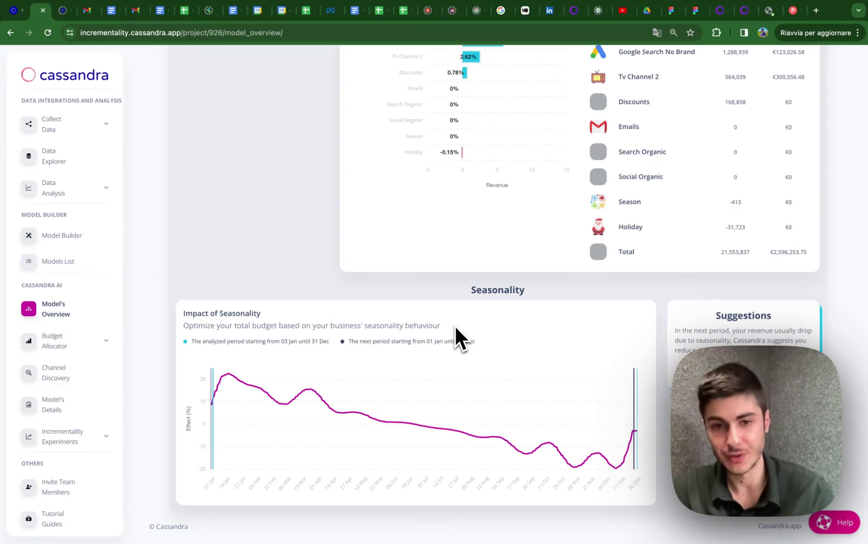
mouse_move(237, 392)
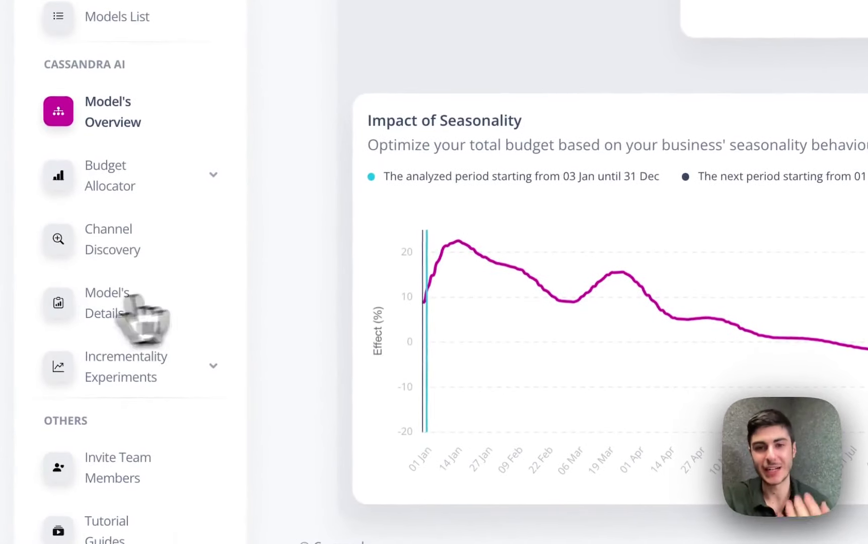
- Open the Model's Details dashboard and scroll down through its charts
click(131, 302)
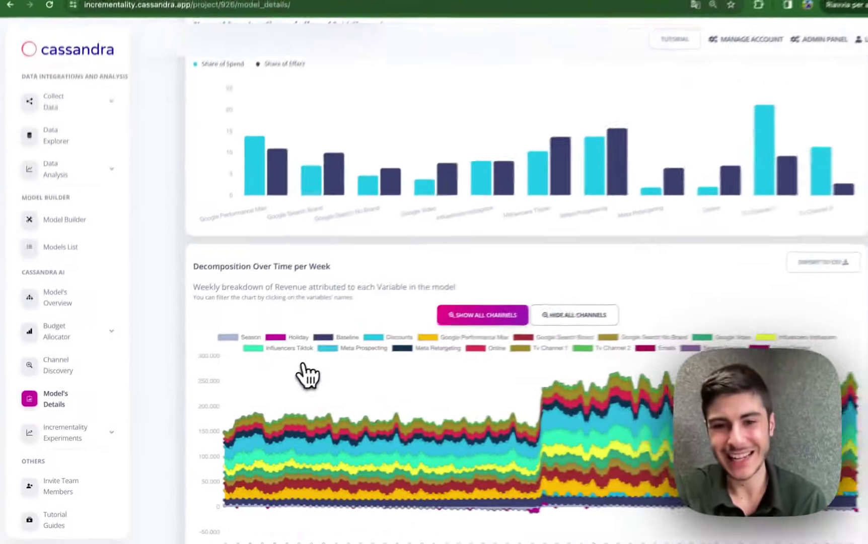
scroll(302, 378, down, 2)
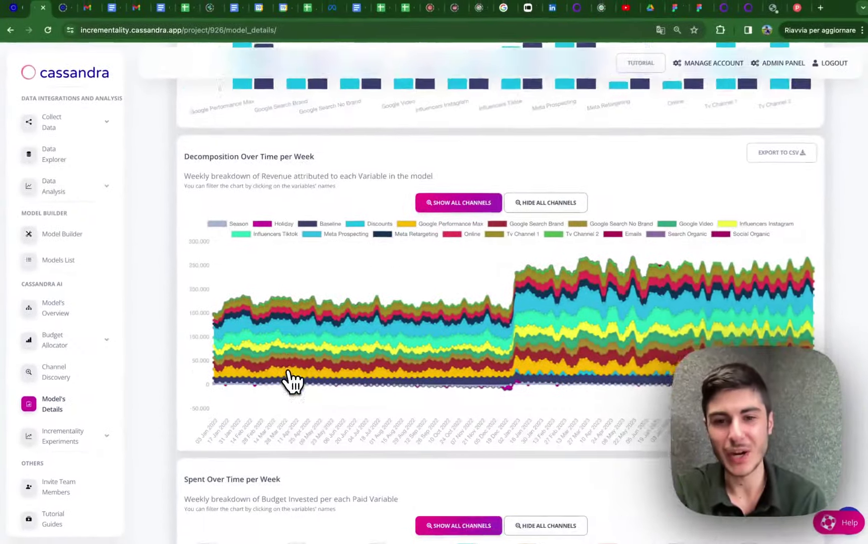
scroll(292, 382, down, 10)
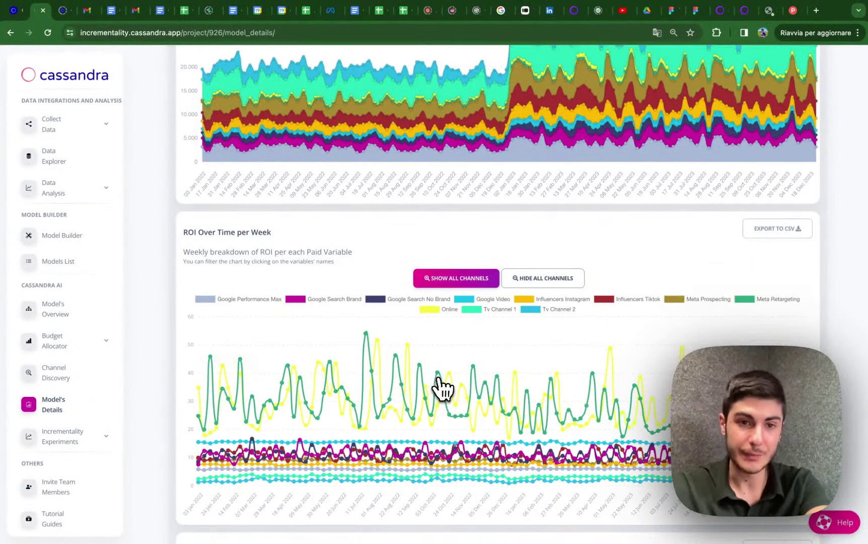
scroll(630, 402, down, 1)
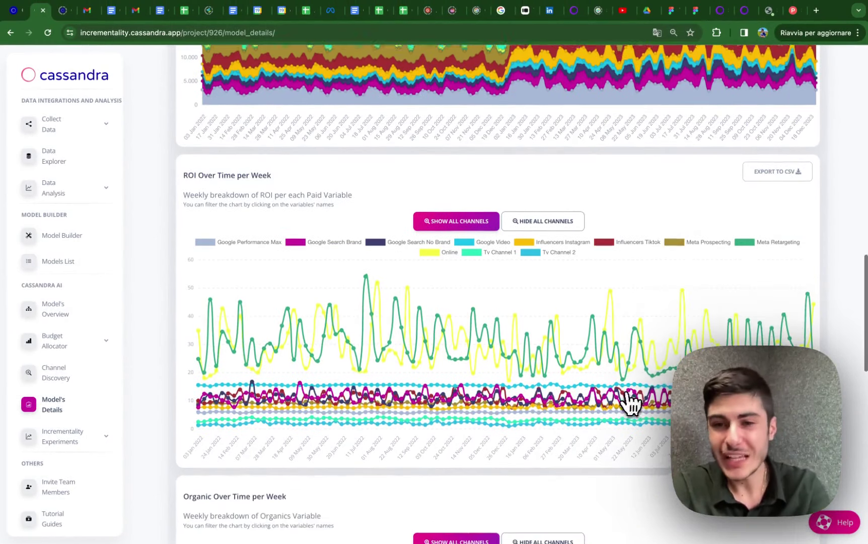
scroll(629, 401, down, 1)
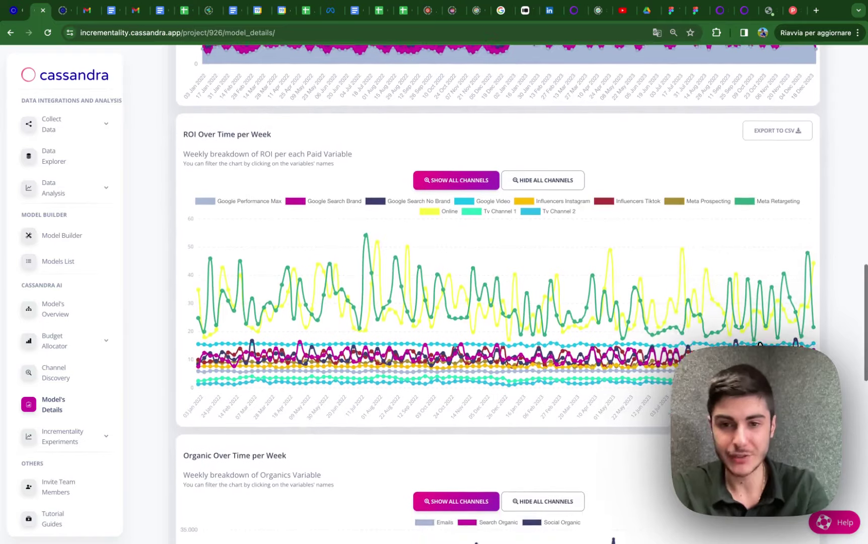
- Show only the Meta Retargeting line in the ROI chart
scroll(655, 338, up, 1)
mouse_move(523, 347)
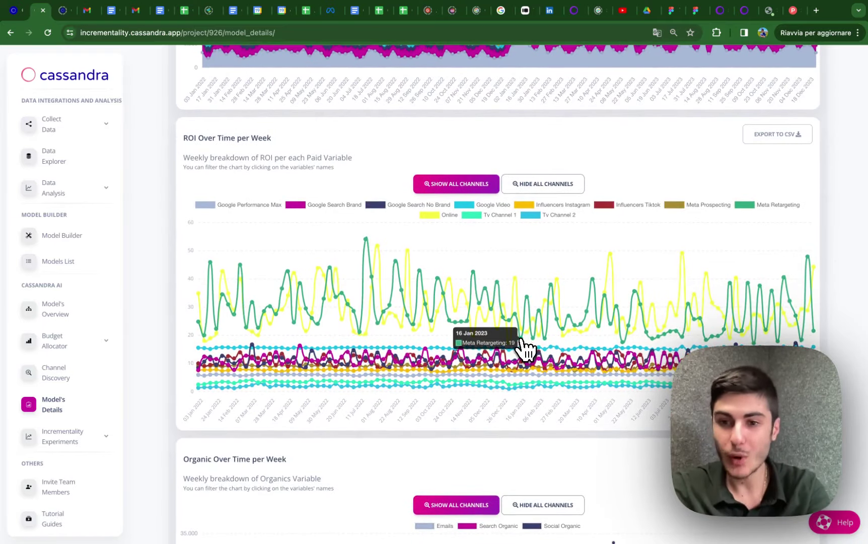
click(542, 184)
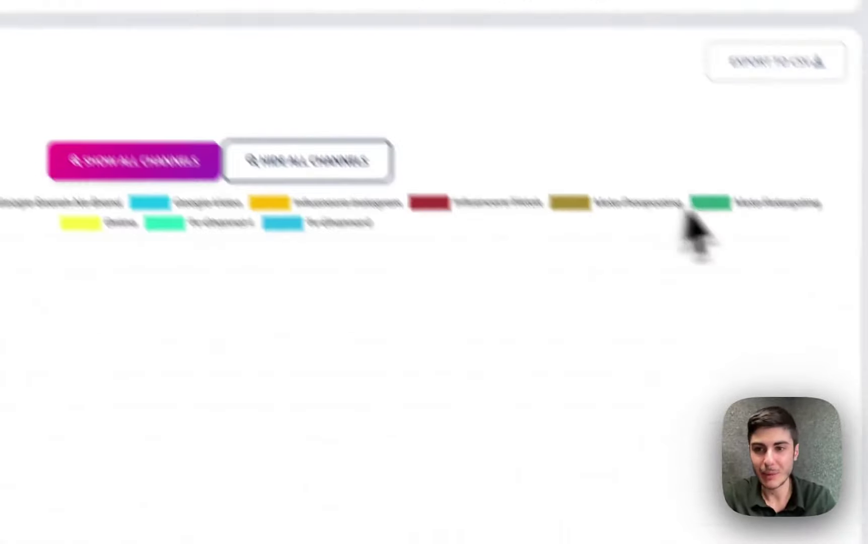
click(743, 206)
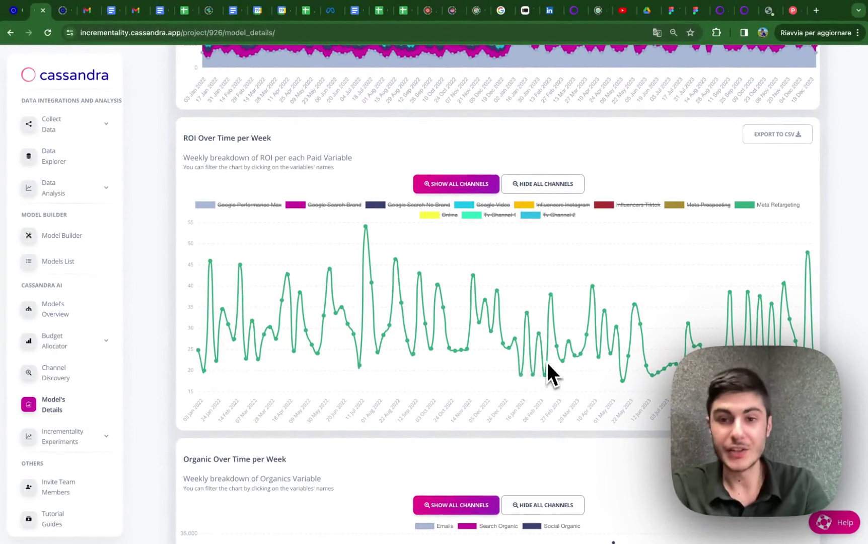
- Limit the Spent Over Time per Week chart to Meta Retargeting's weekly spend only
scroll(547, 378, up, 2)
scroll(546, 376, up, 6)
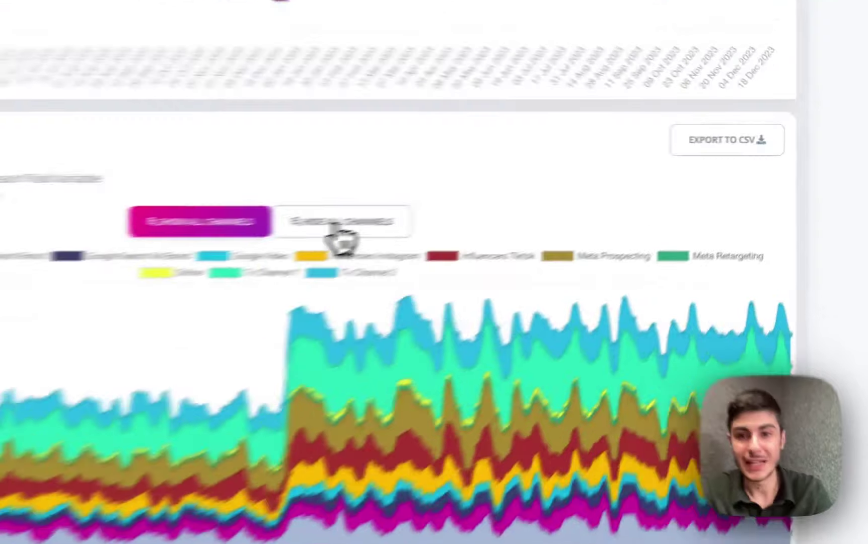
click(337, 226)
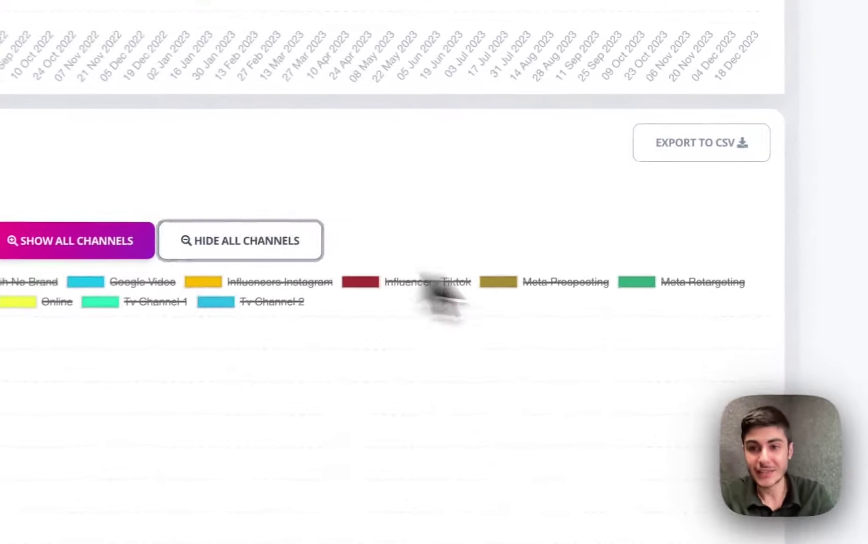
click(745, 257)
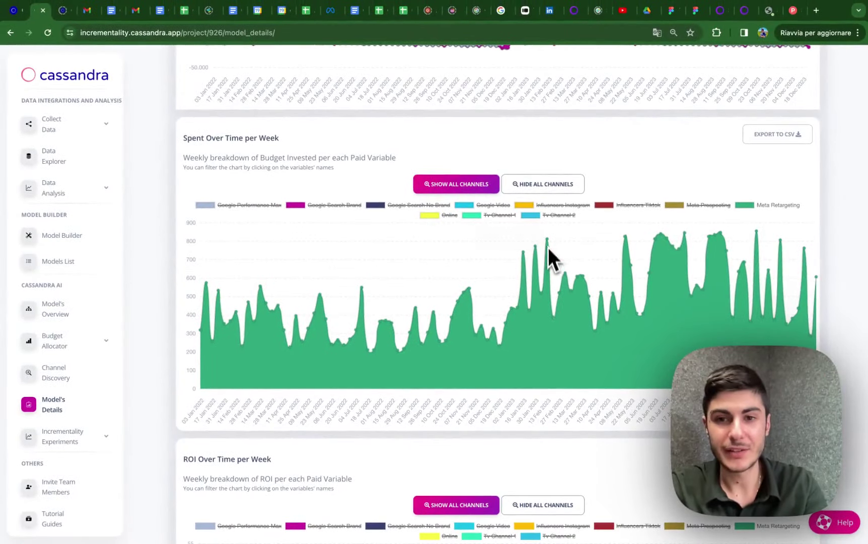
scroll(548, 241, down, 5)
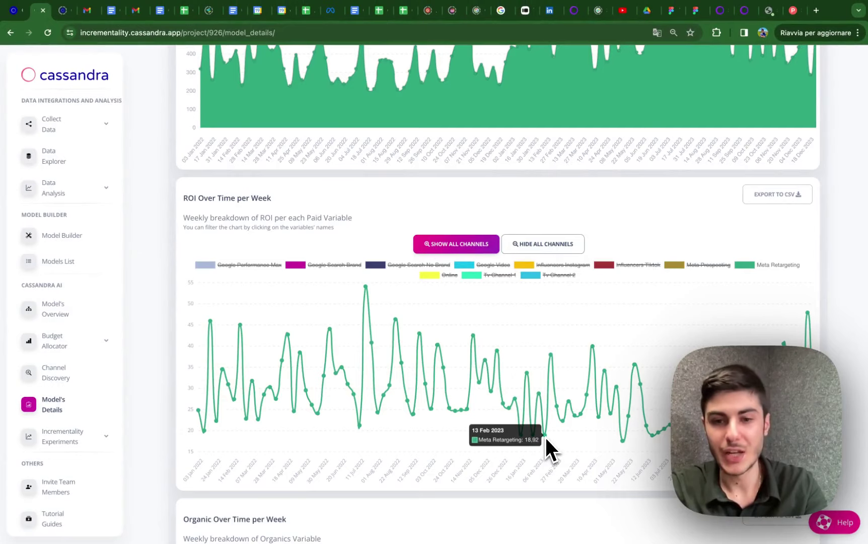
scroll(545, 438, up, 3)
mouse_move(548, 151)
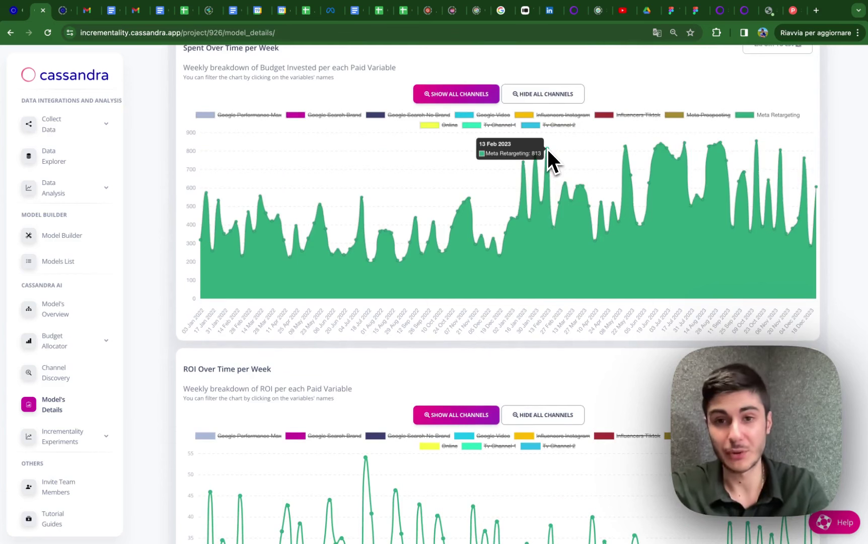
scroll(548, 149, up, 8)
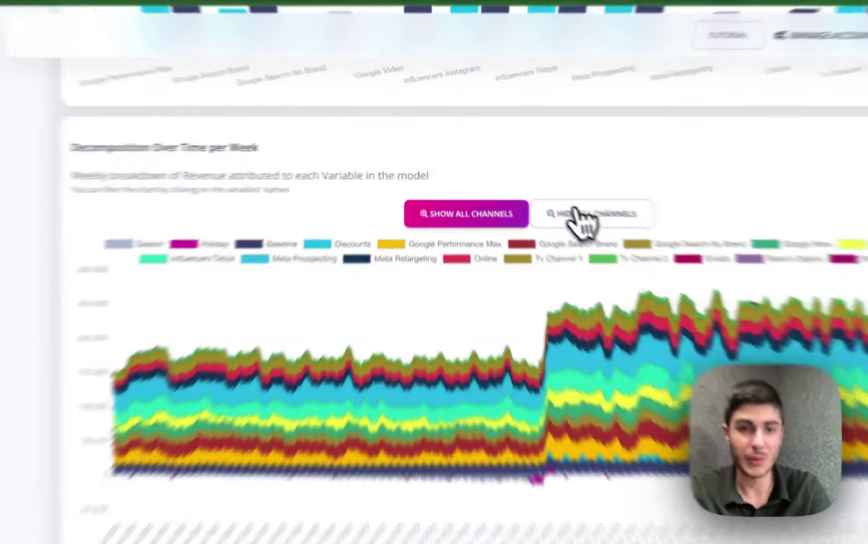
- Show only Meta Retargeting's revenue contribution in the Decomposition chart, then go to Channel Discovery
click(580, 216)
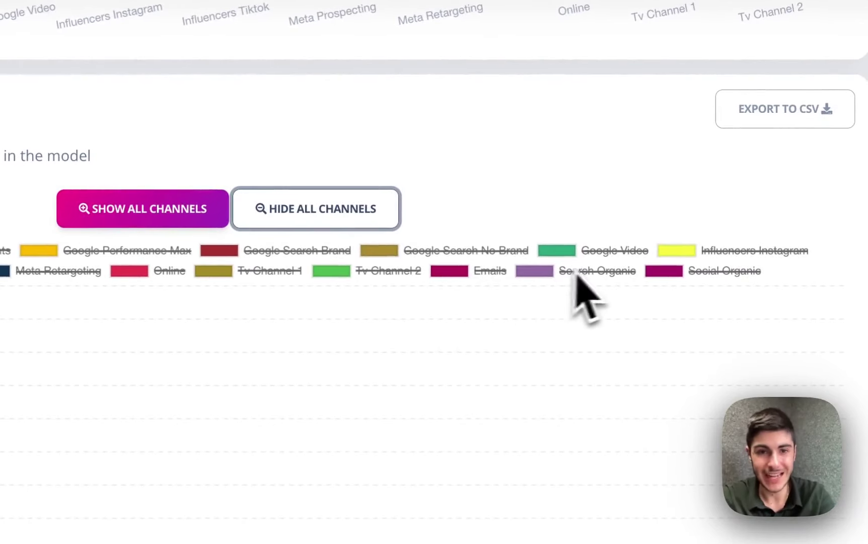
click(50, 271)
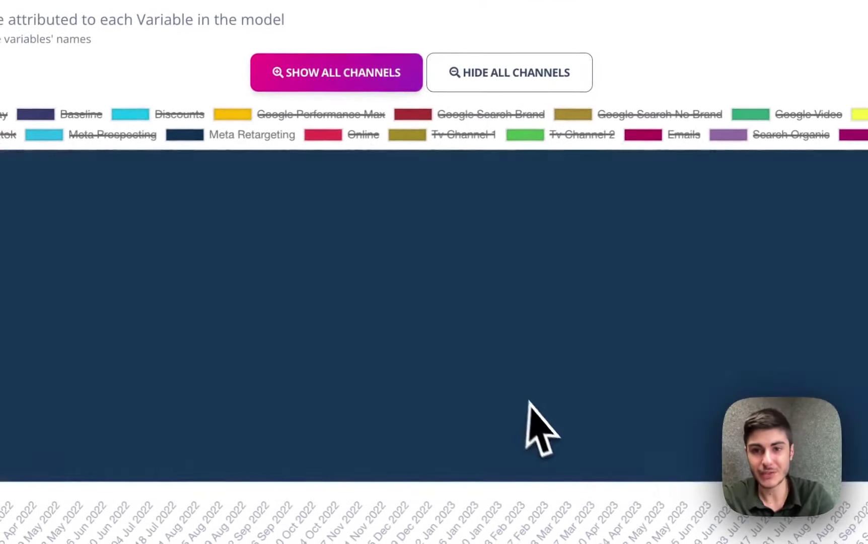
scroll(528, 402, down, 5)
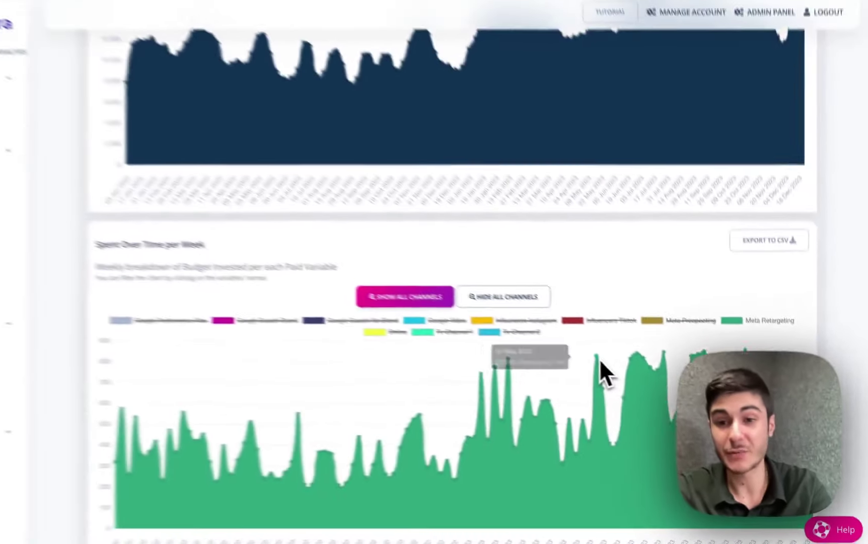
scroll(626, 371, up, 3)
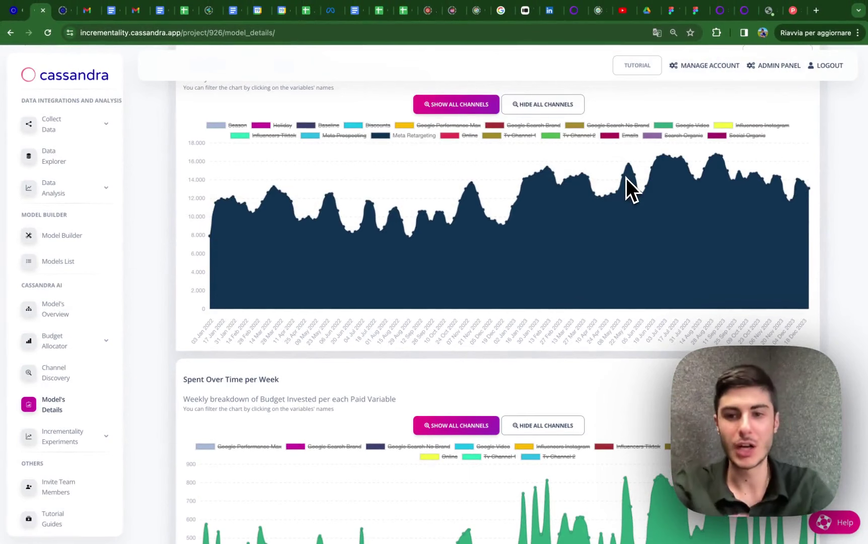
scroll(626, 178, down, 2)
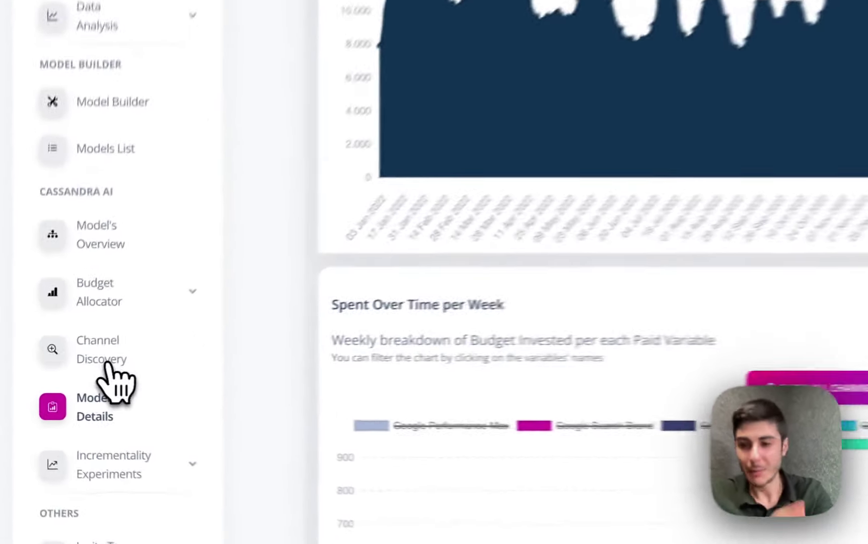
click(121, 366)
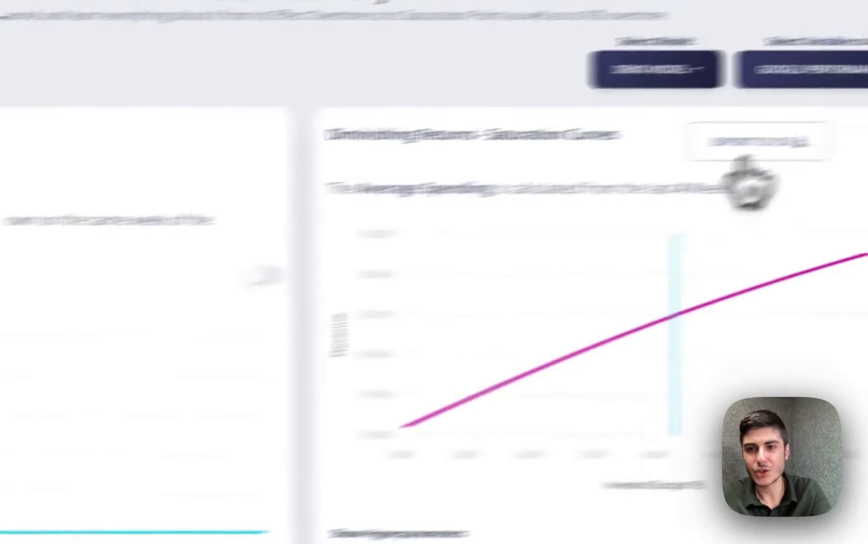
- Select Meta Retargeting as the variable to analyze and scroll to its adstock chart
click(806, 68)
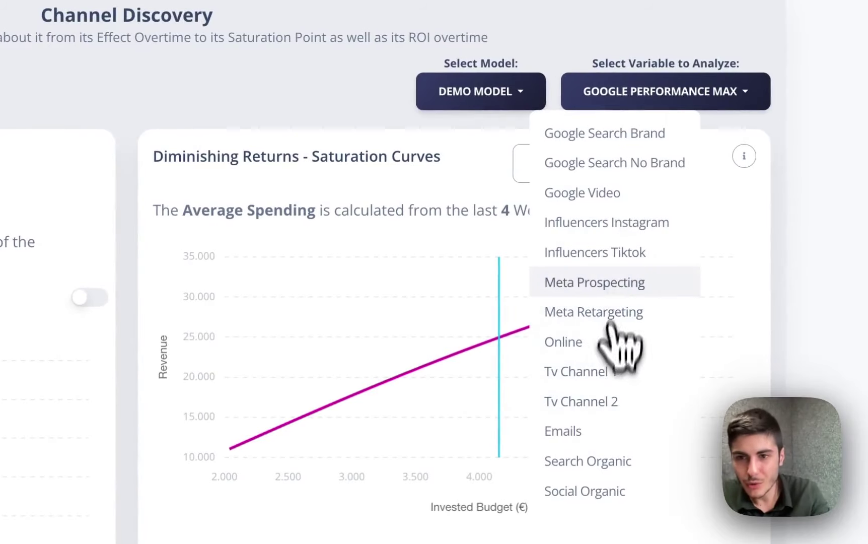
click(614, 302)
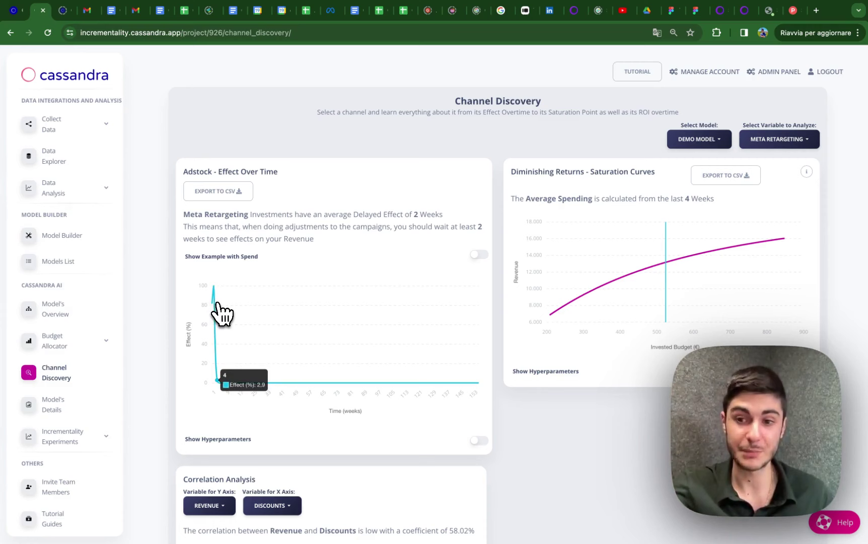
scroll(222, 312, down, 1)
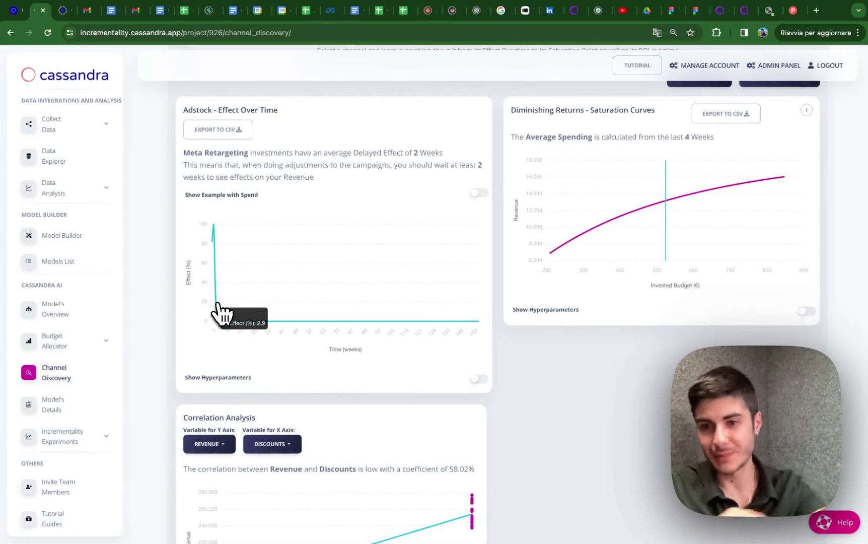
- Create budget allocator 'Test' with a 119108 budget ending 23 January 2024, and optimize it
click(81, 344)
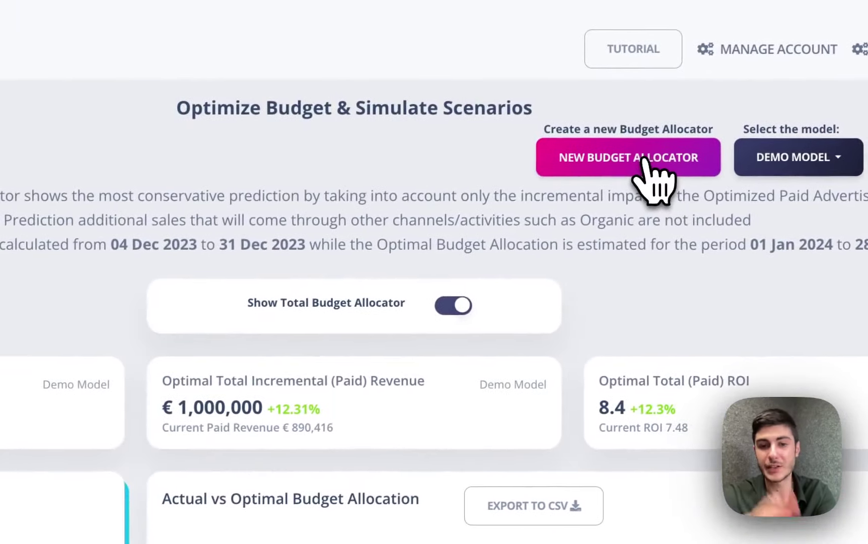
click(647, 160)
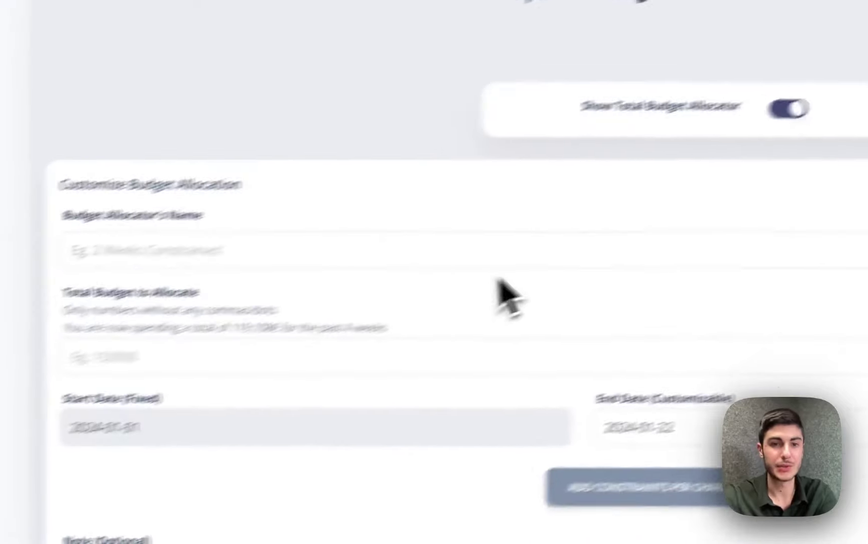
click(529, 234)
text(Test)
click(236, 319)
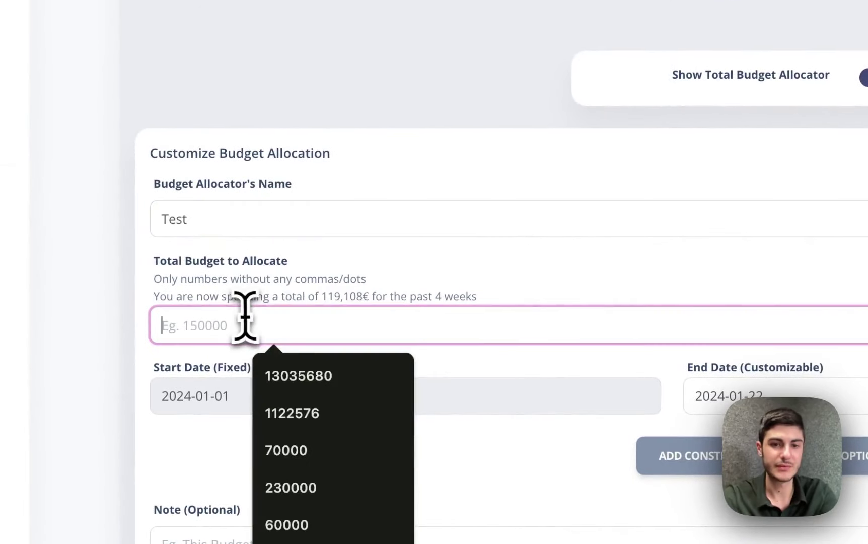
text(119)
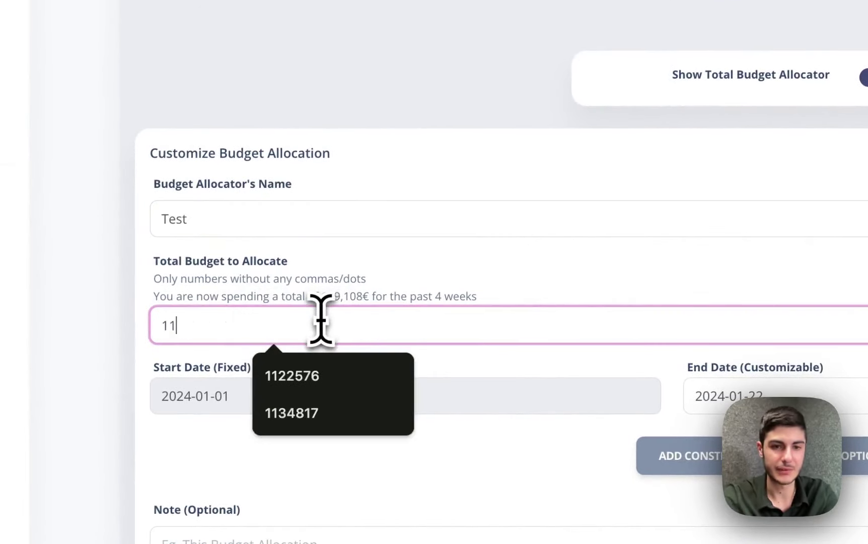
text(108)
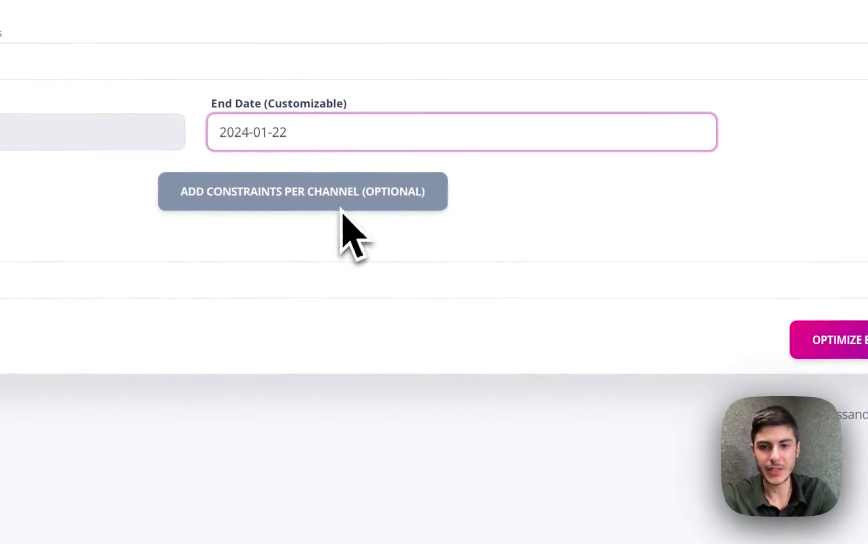
click(476, 283)
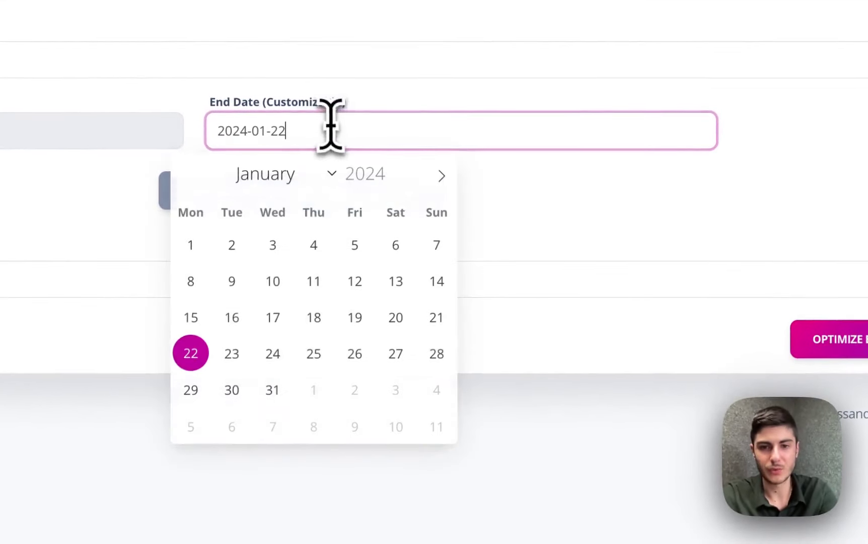
click(247, 364)
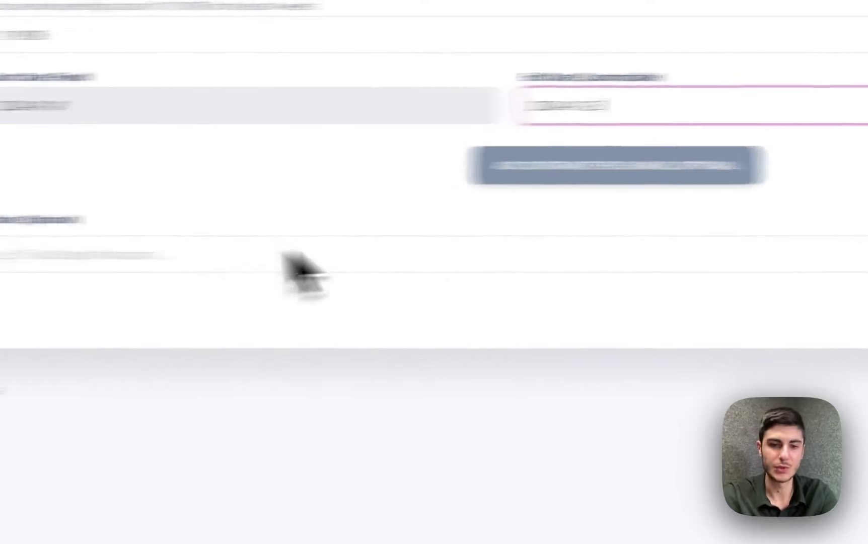
click(715, 311)
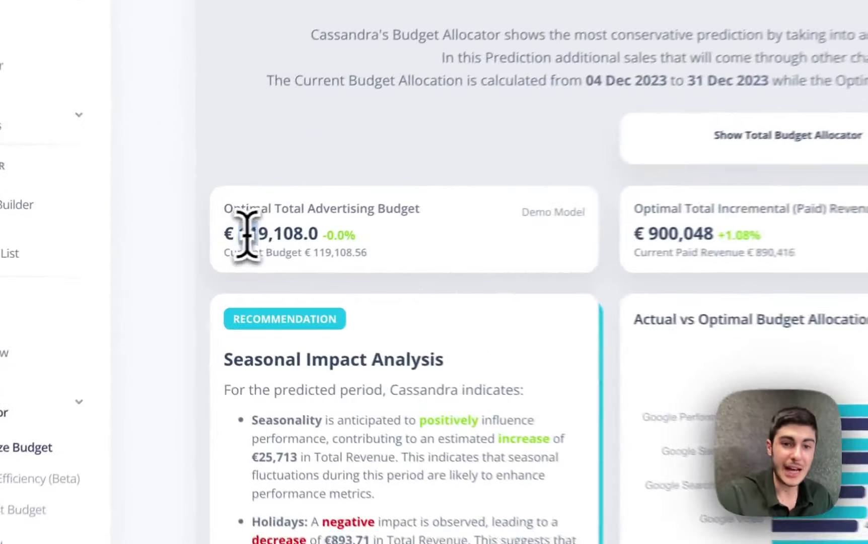
drag(192, 251, 234, 251)
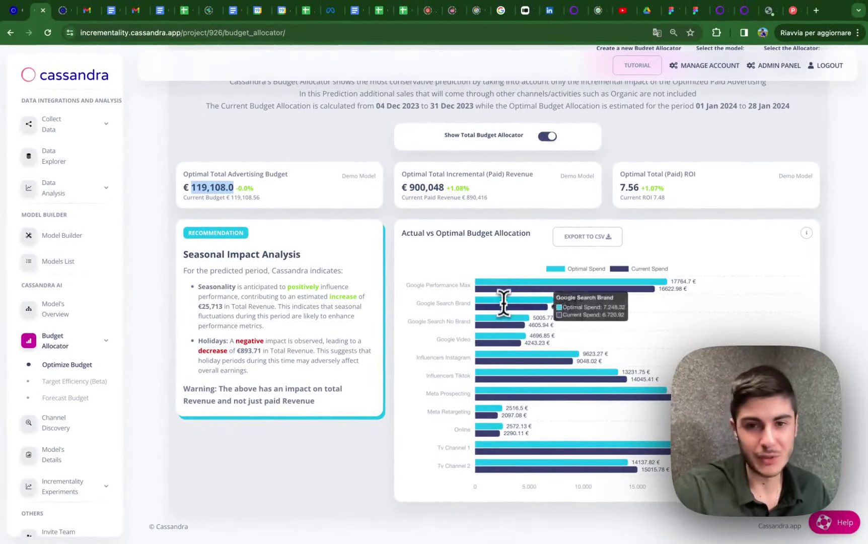
mouse_move(496, 289)
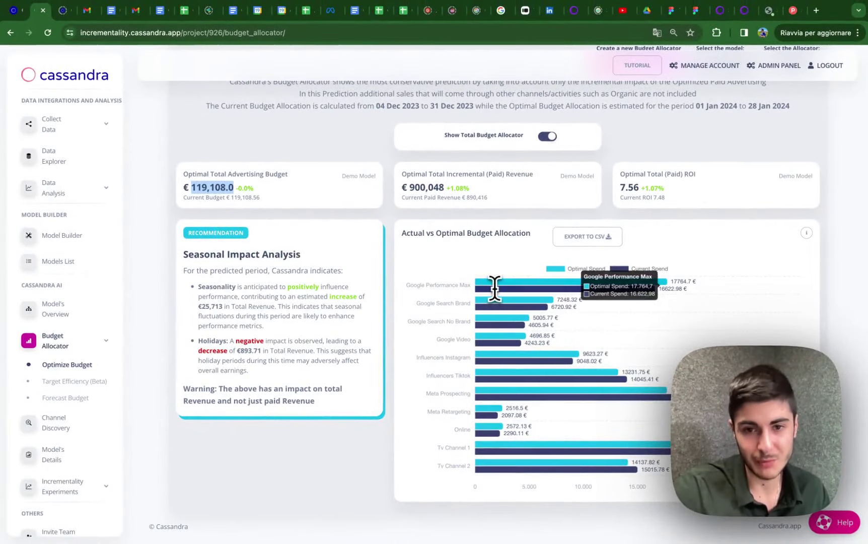
mouse_move(515, 343)
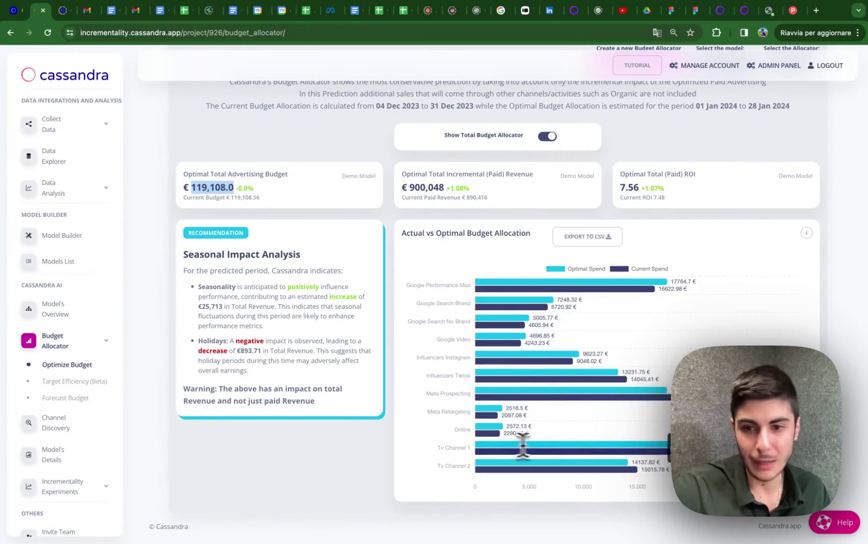
mouse_move(601, 456)
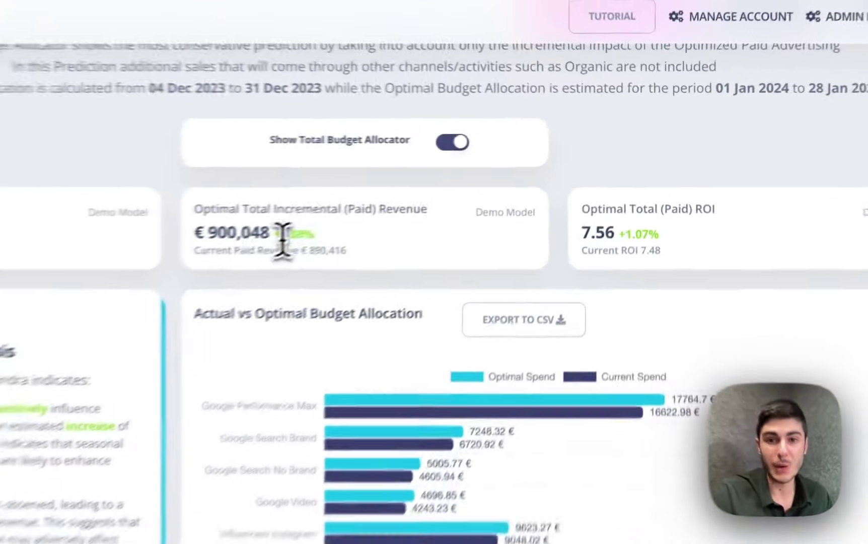
double_click(456, 188)
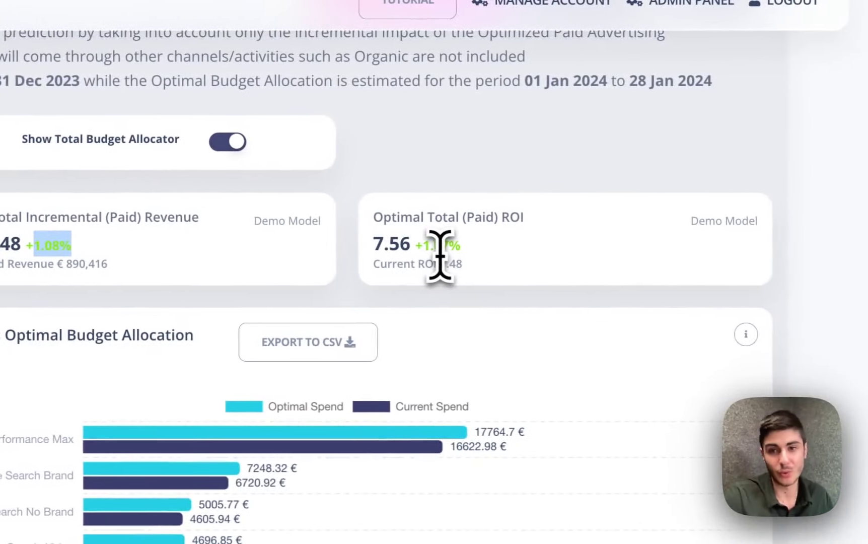
double_click(427, 247)
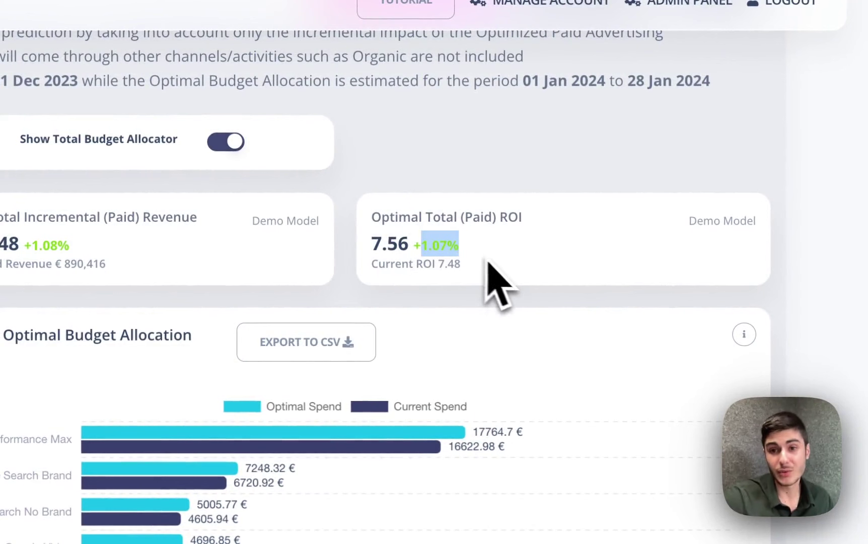
click(504, 266)
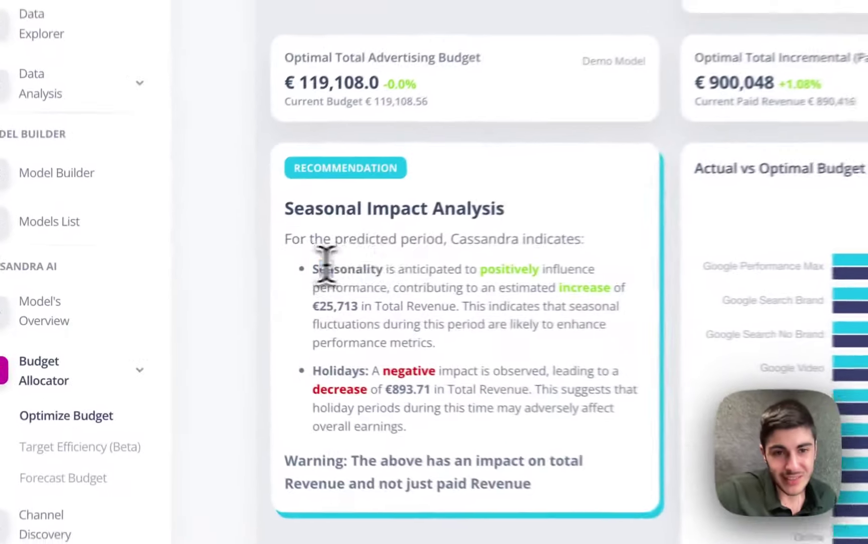
- Highlight the seasonality recommendation, the €25,713 seasonal increase and the €893.71 holiday decrease
drag(201, 286, 296, 294)
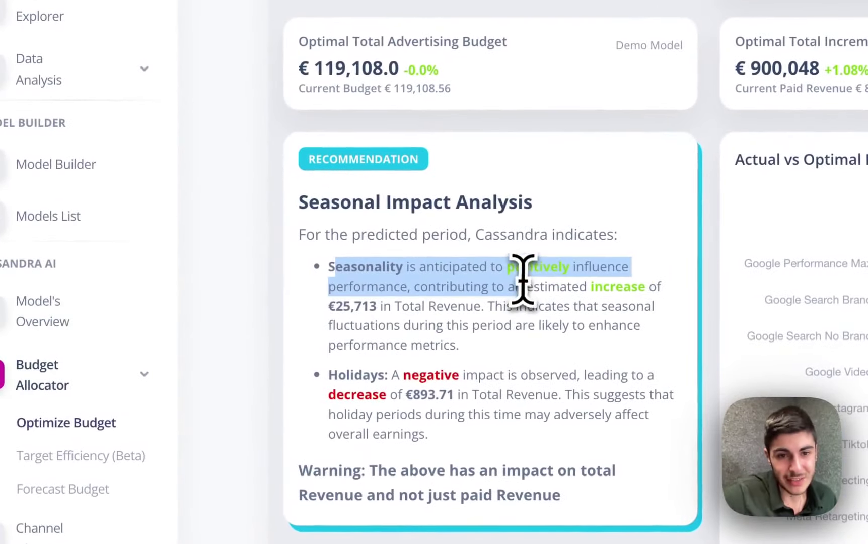
drag(523, 277, 540, 283)
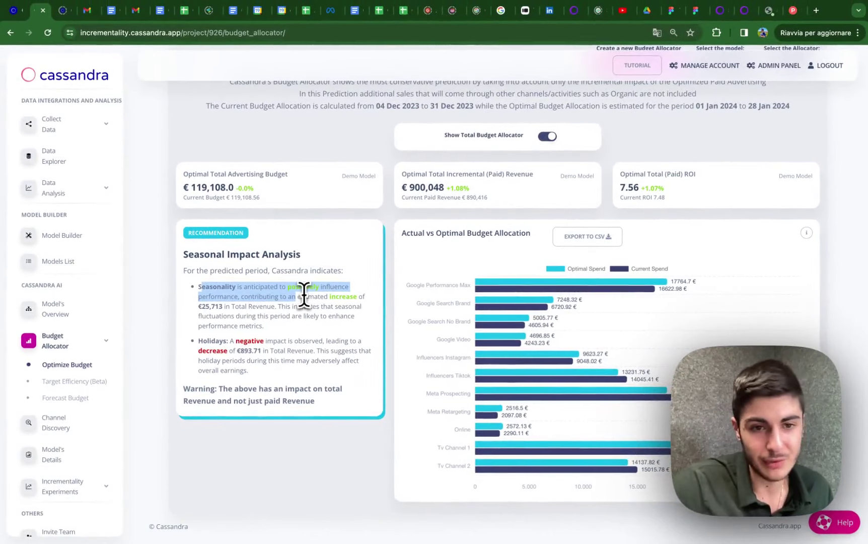
drag(202, 307, 221, 309)
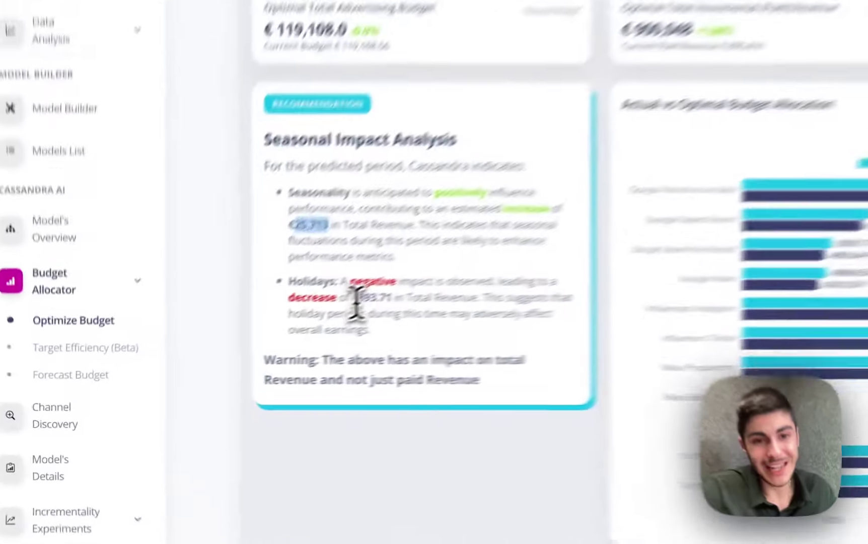
drag(239, 351, 249, 352)
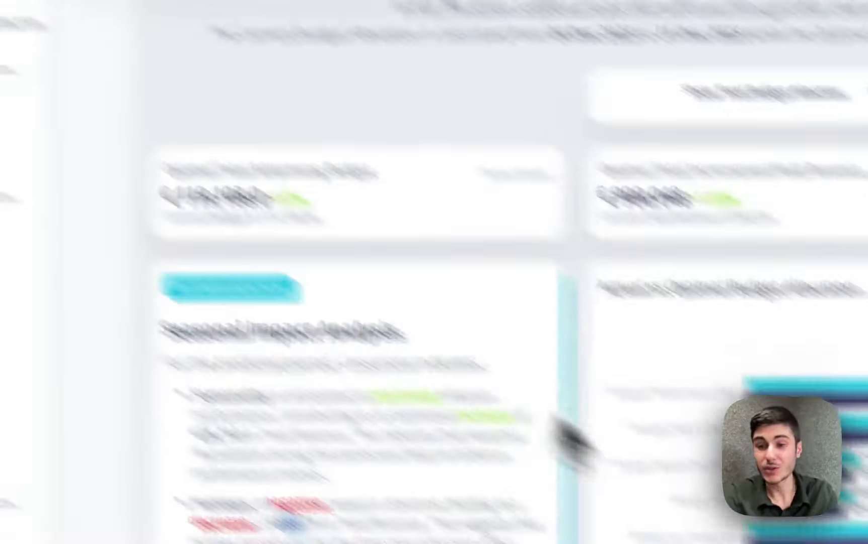
mouse_move(570, 357)
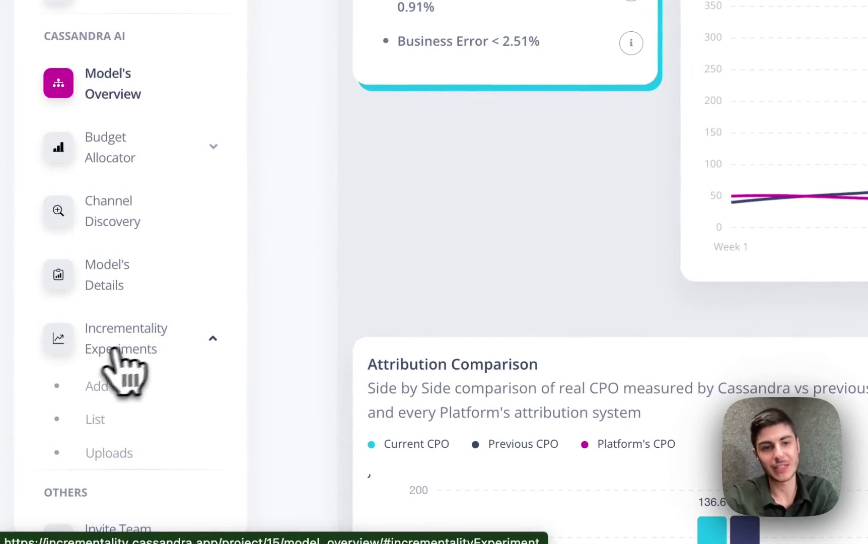
- Open a completed experiment from page 2 of the incrementality experiments list
click(96, 418)
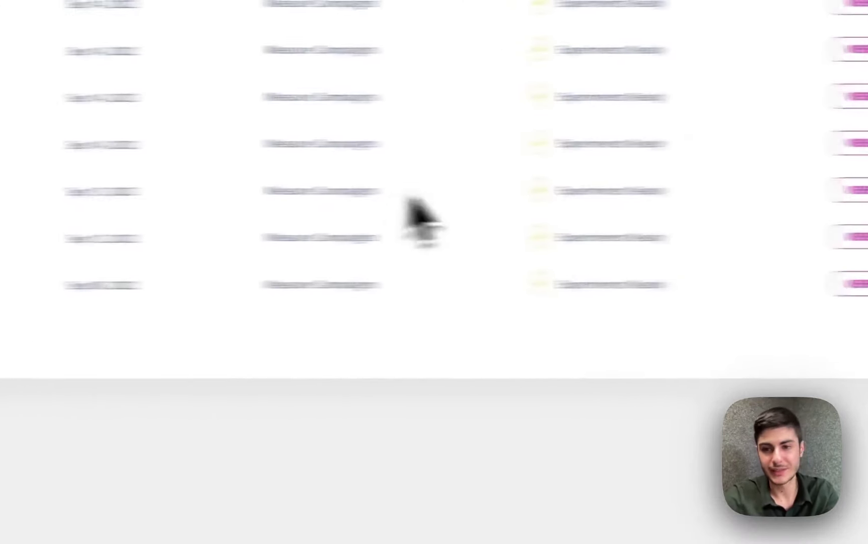
click(802, 333)
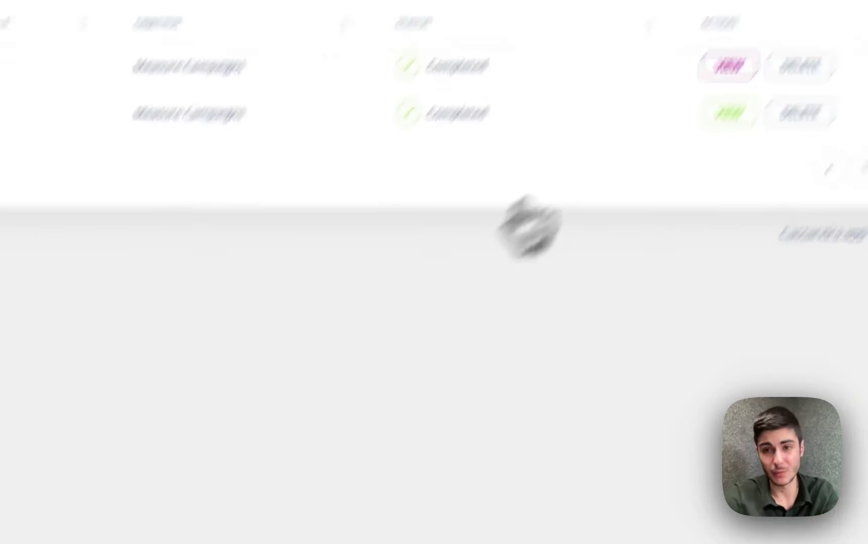
click(729, 66)
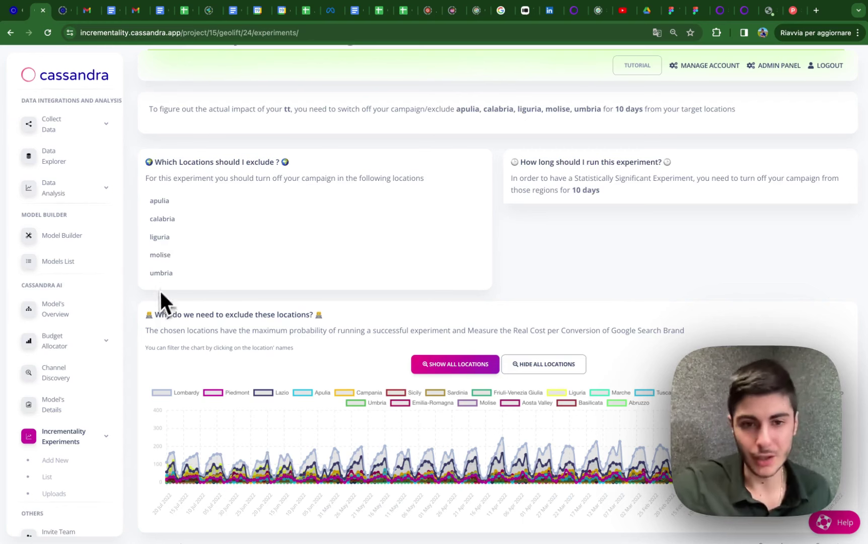
- Check the plan's 10-day experiment duration, then go back to the experiments list
drag(572, 190, 601, 191)
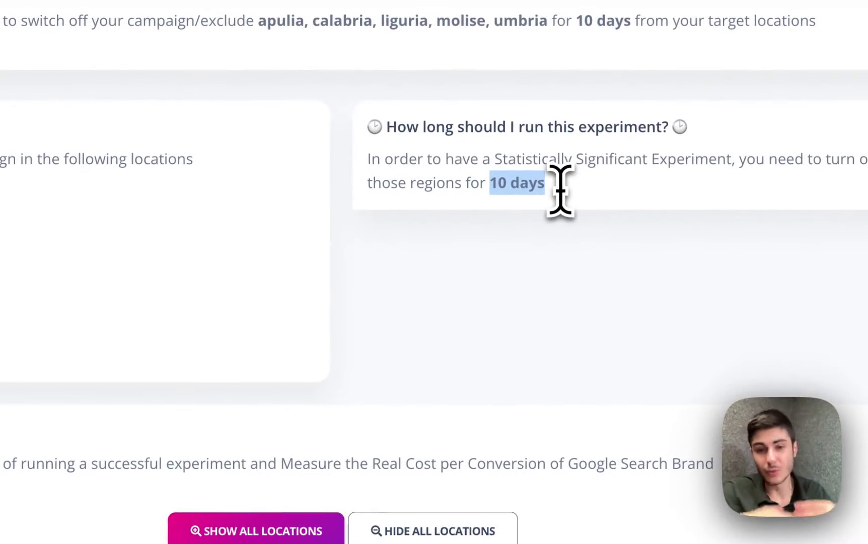
scroll(561, 190, up, 2)
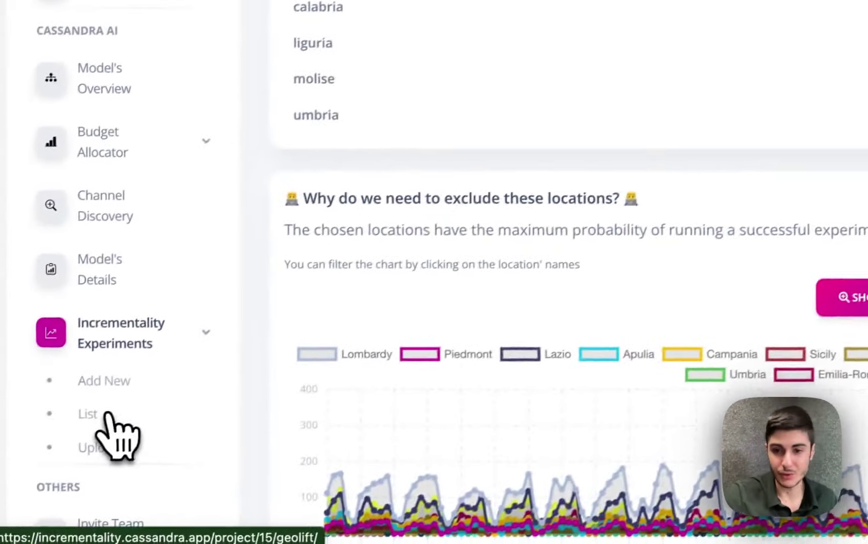
click(31, 456)
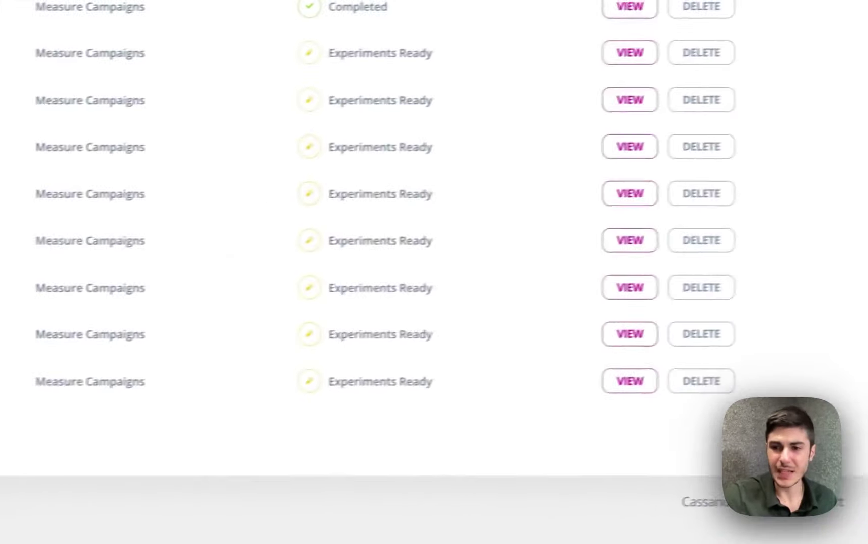
- Open the second completed experiment and highlight -115 incremental conversions and 287 channel conversions
click(771, 68)
click(611, 157)
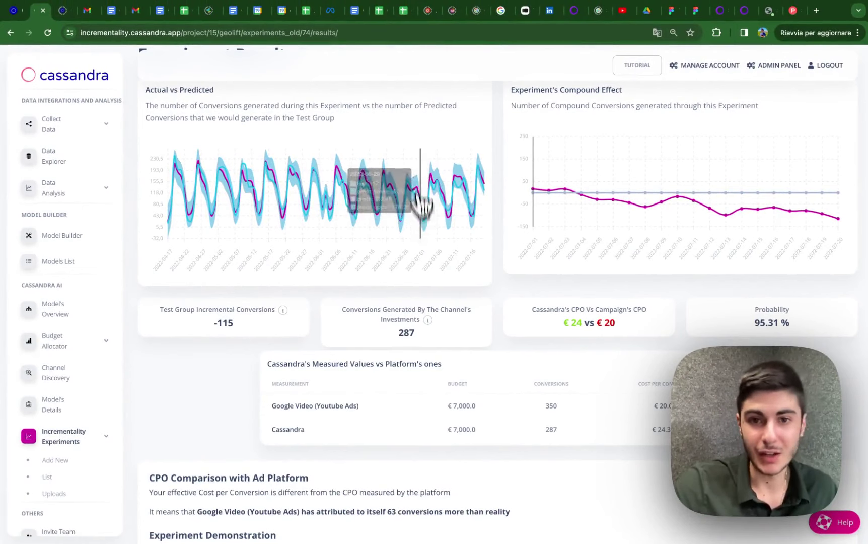
double_click(224, 323)
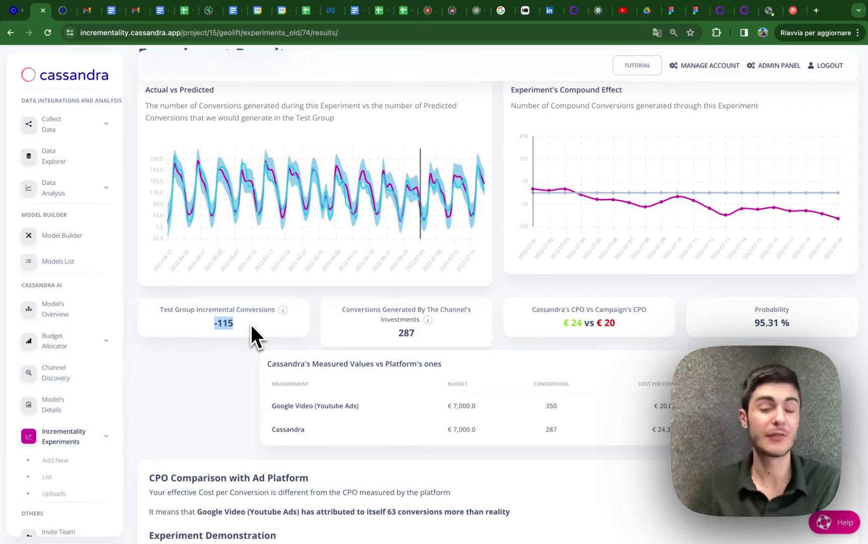
double_click(393, 331)
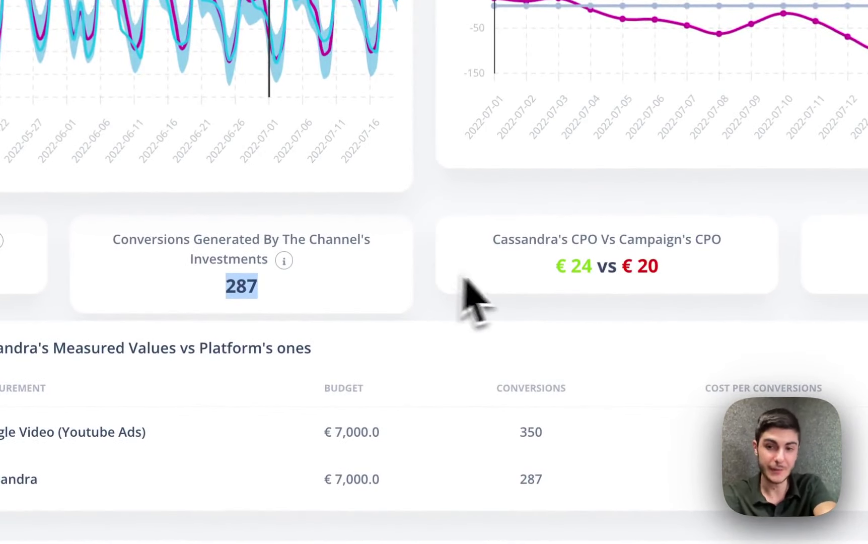
- Highlight the € 24 vs € 20 cost per order and the 95.31 % probability
drag(556, 266, 593, 268)
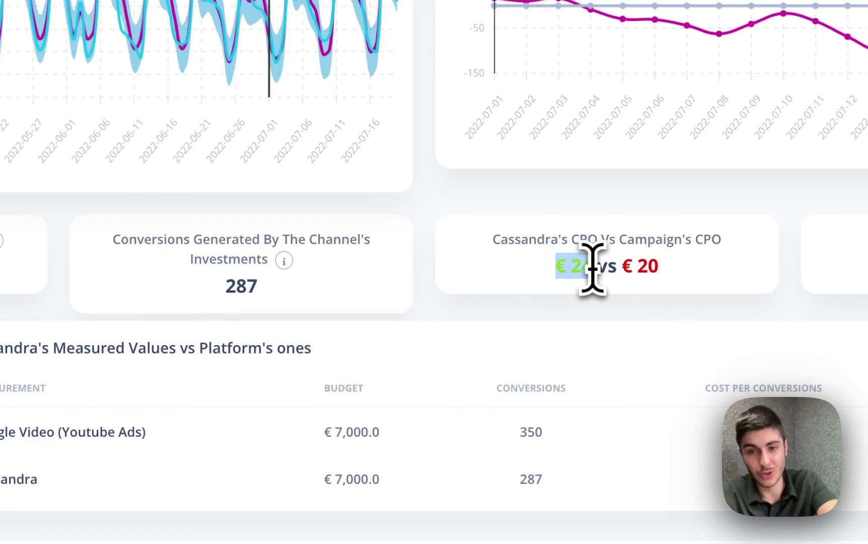
drag(623, 266, 659, 267)
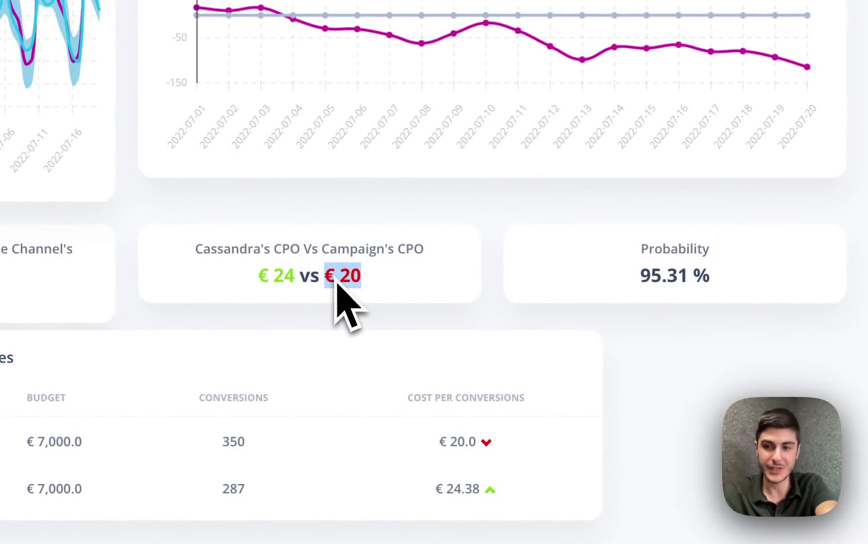
drag(643, 272, 756, 283)
click(761, 283)
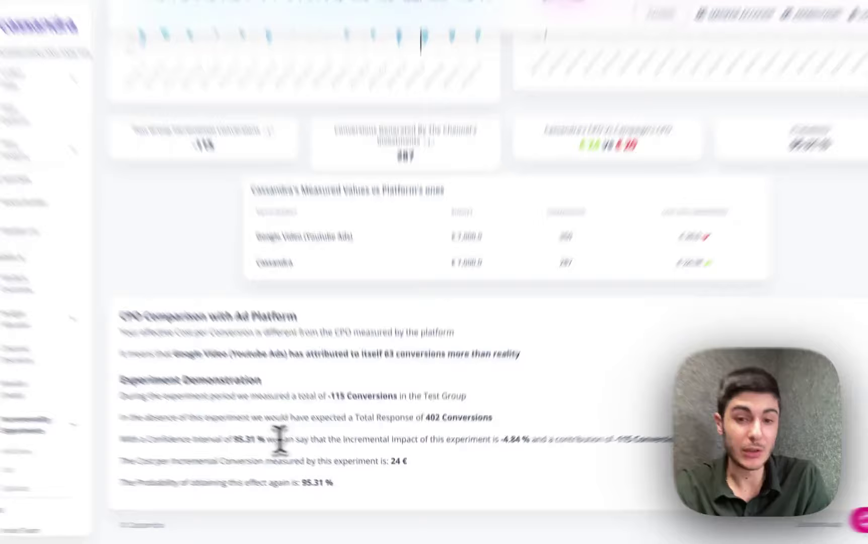
drag(322, 449, 149, 449)
drag(575, 356, 604, 358)
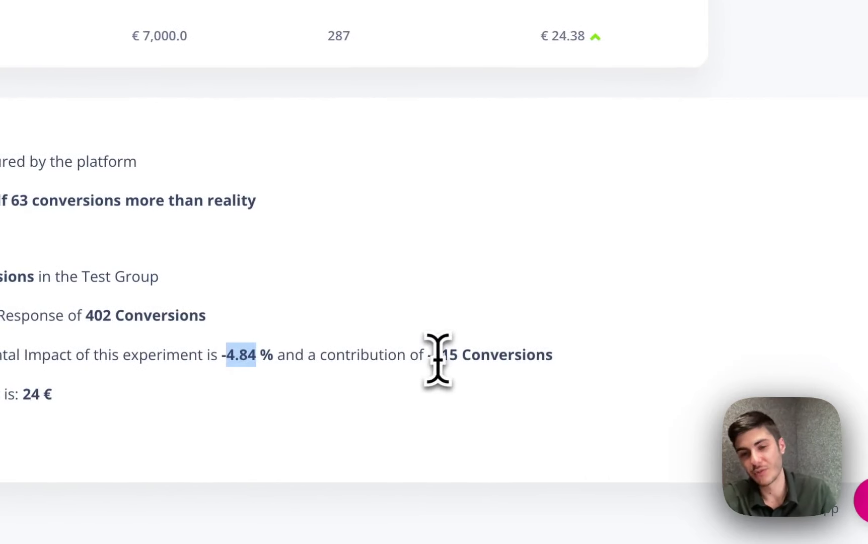
drag(434, 359, 557, 359)
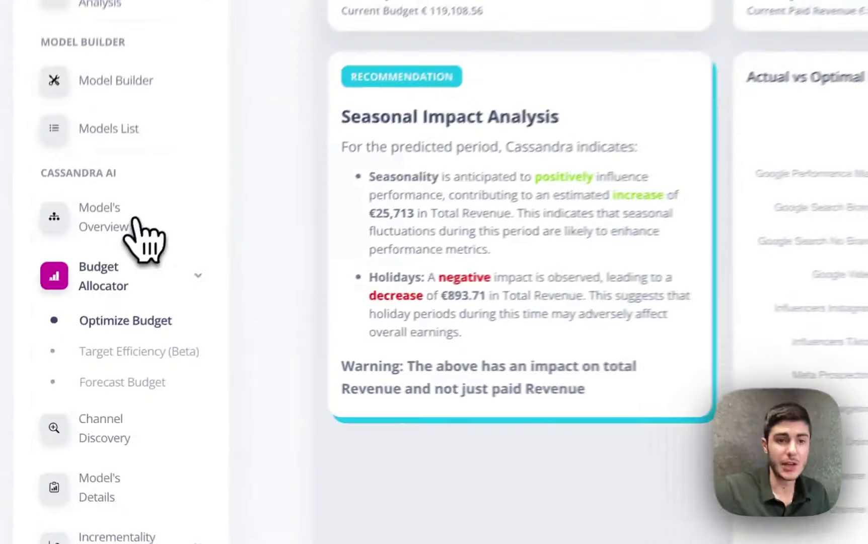
click(53, 308)
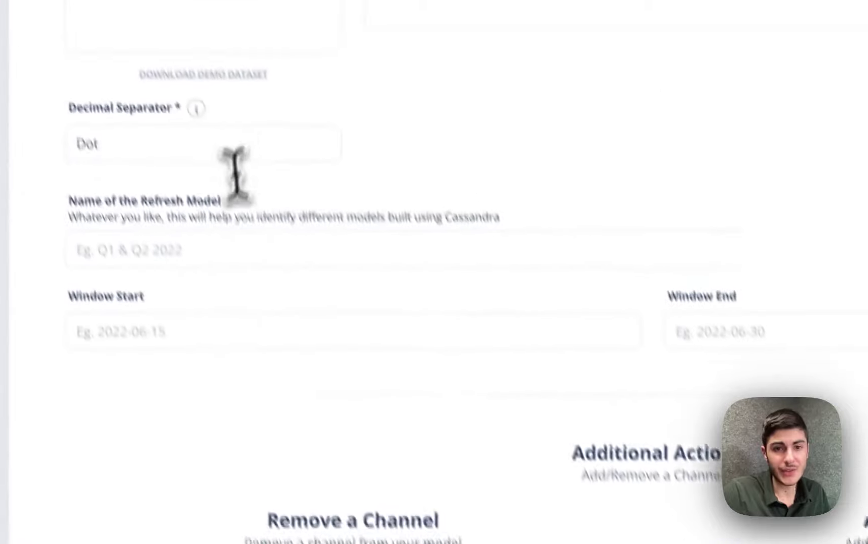
- Check the Name and Window Start fields, then the new channel's Media Columns choices
click(235, 250)
click(489, 325)
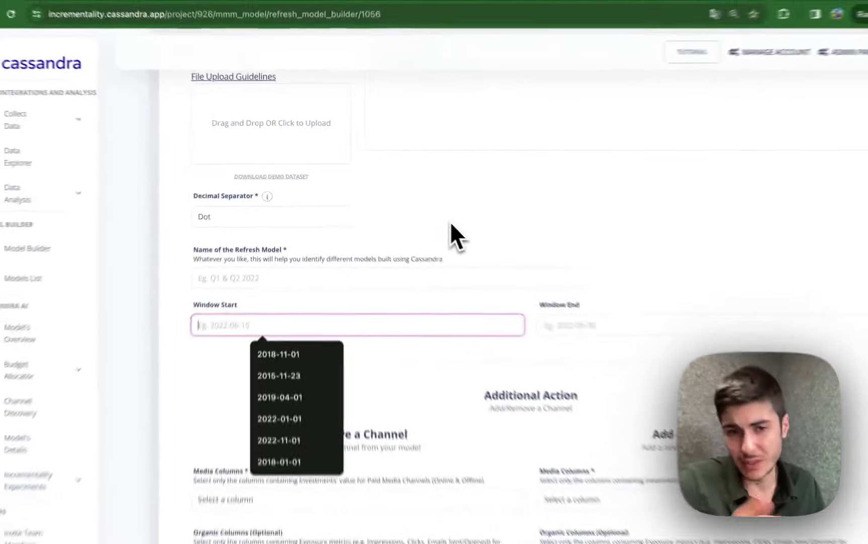
scroll(605, 355, down, 3)
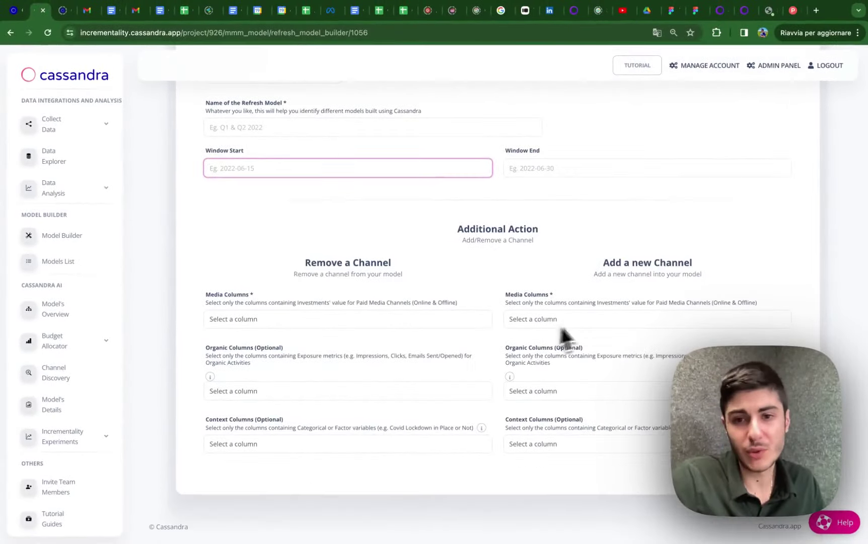
click(560, 325)
click(560, 282)
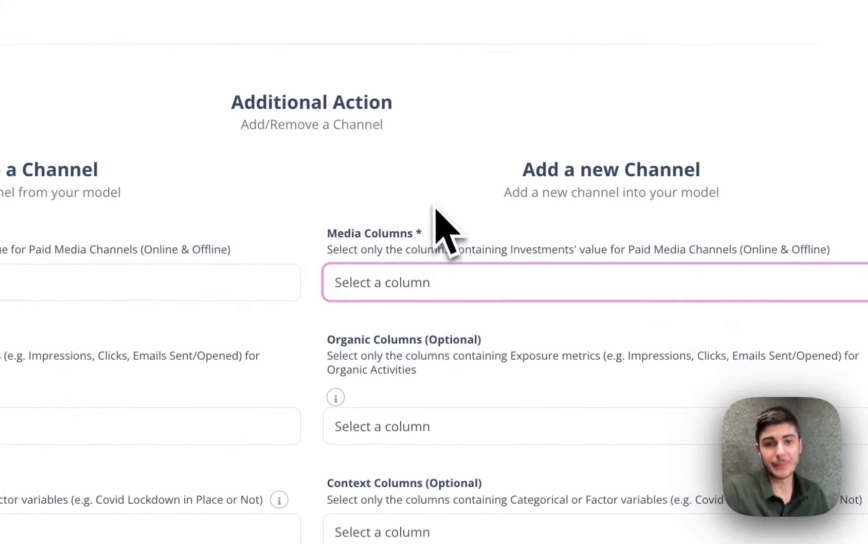